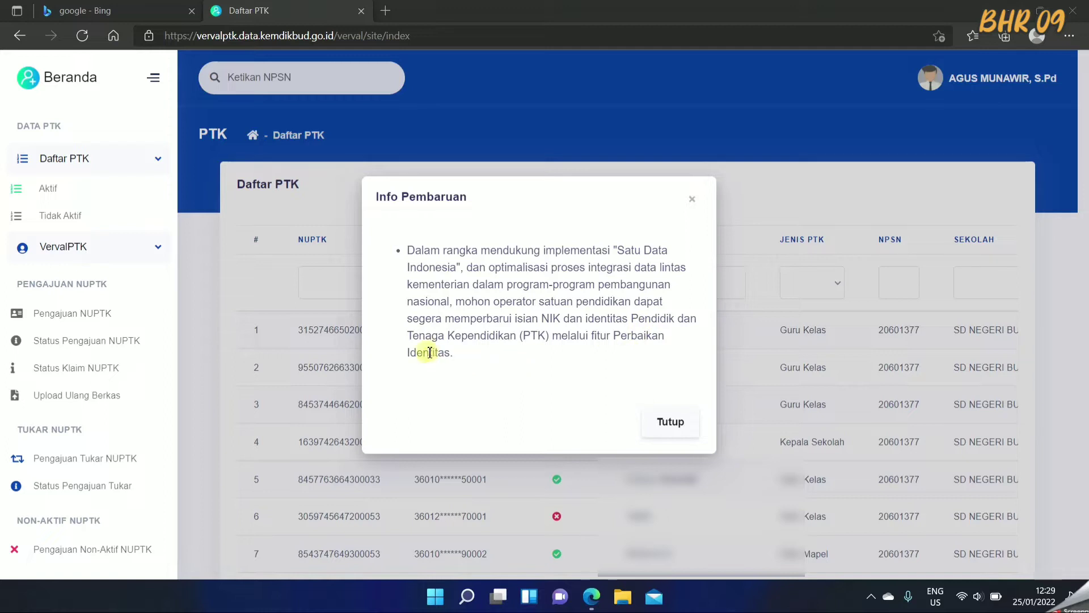
Dismiss the Info Pembaruan notice and look through both pages of the active PTK list for Dukcapil validity.
left_click(666, 428)
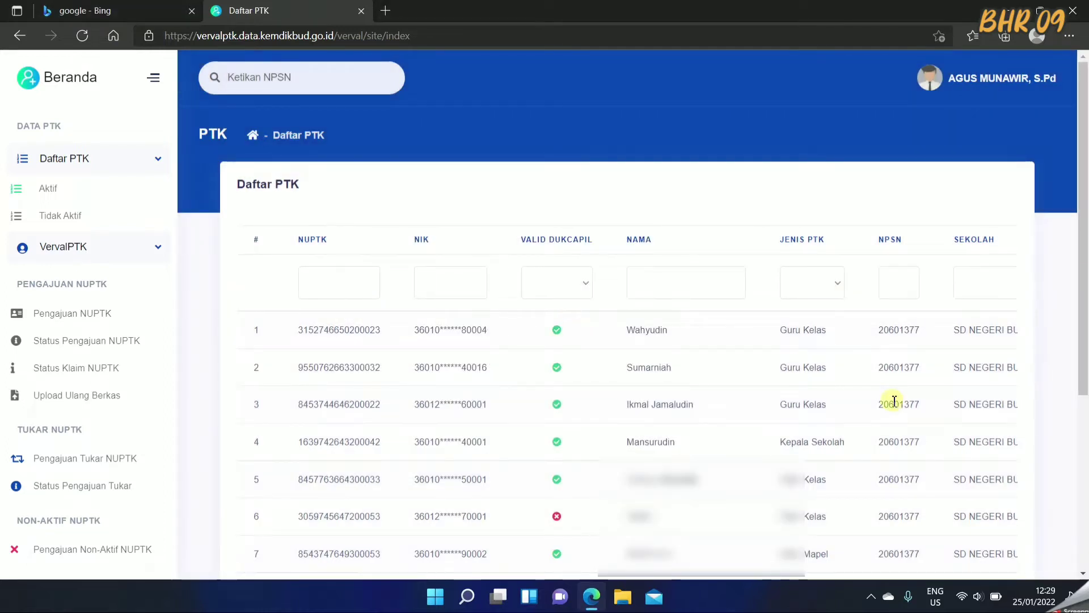
left_click_drag(1084, 190, 1084, 315)
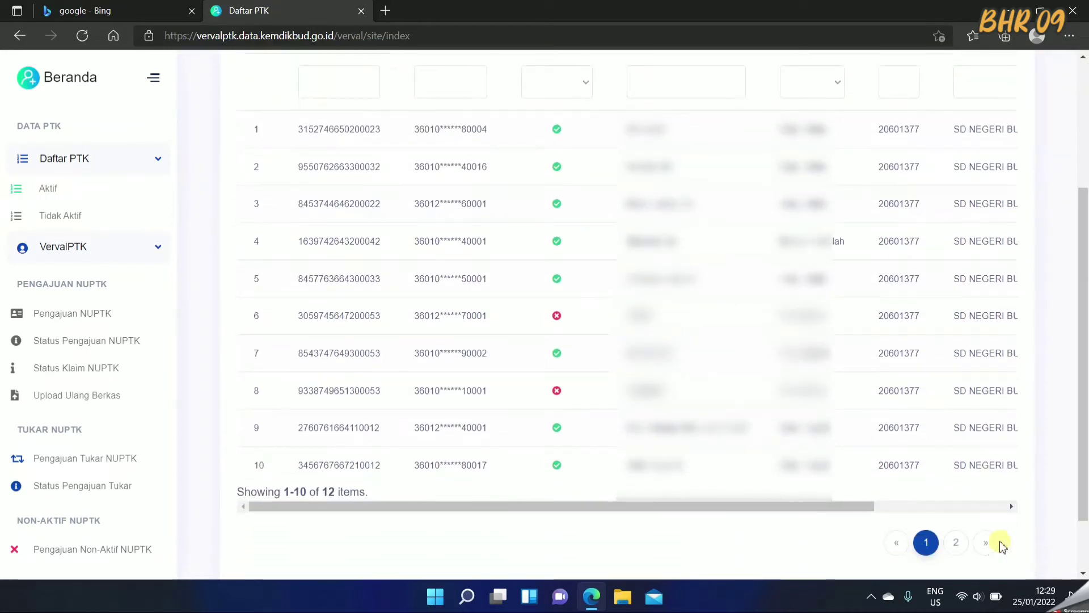
left_click(957, 543)
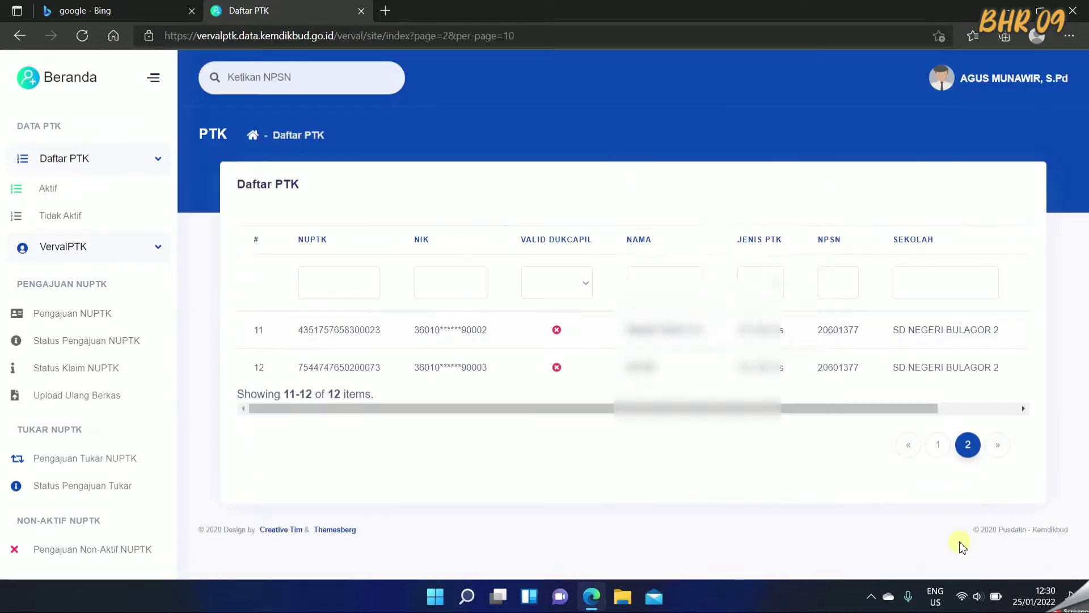
left_click(643, 140)
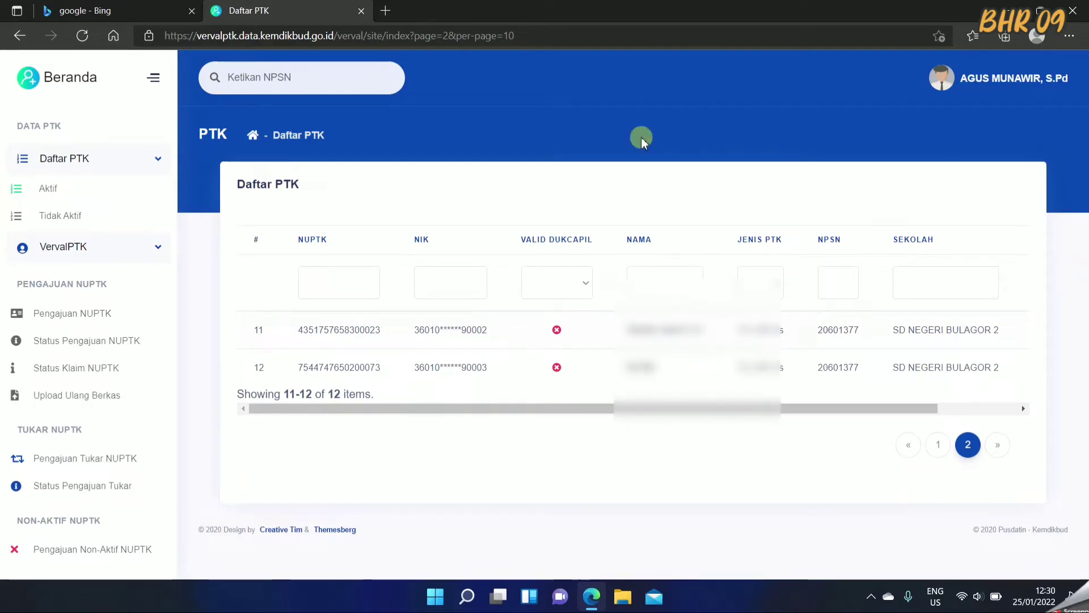
Search Google for "sdm data" and open the SDM - PDSPK site at sdm.data.kemdikbud.go.id.
key("ctrl+Tab")
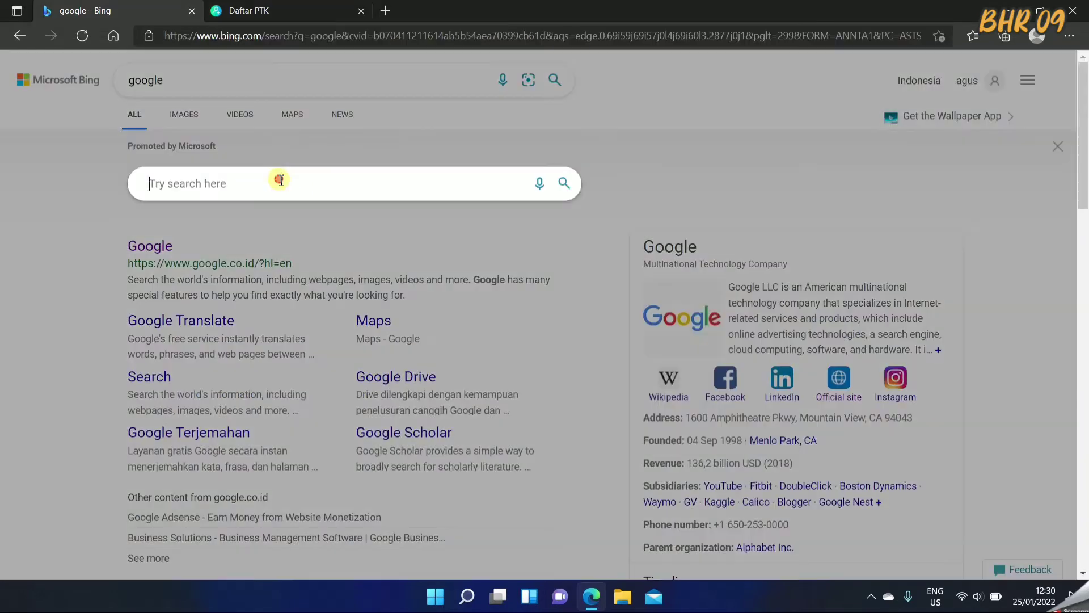
left_click(165, 247)
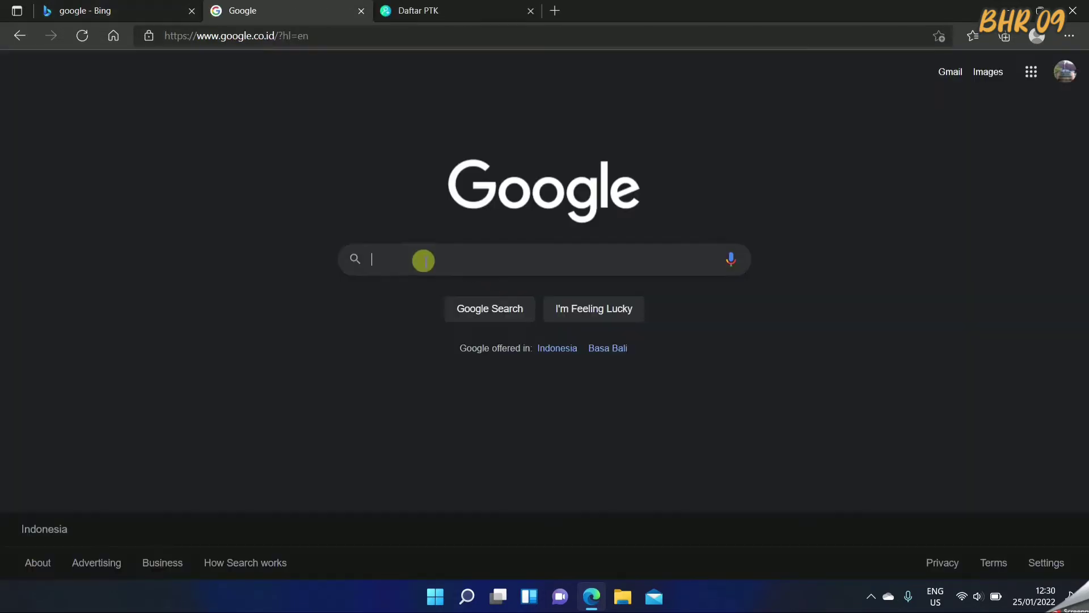
left_click(424, 262)
type("sd")
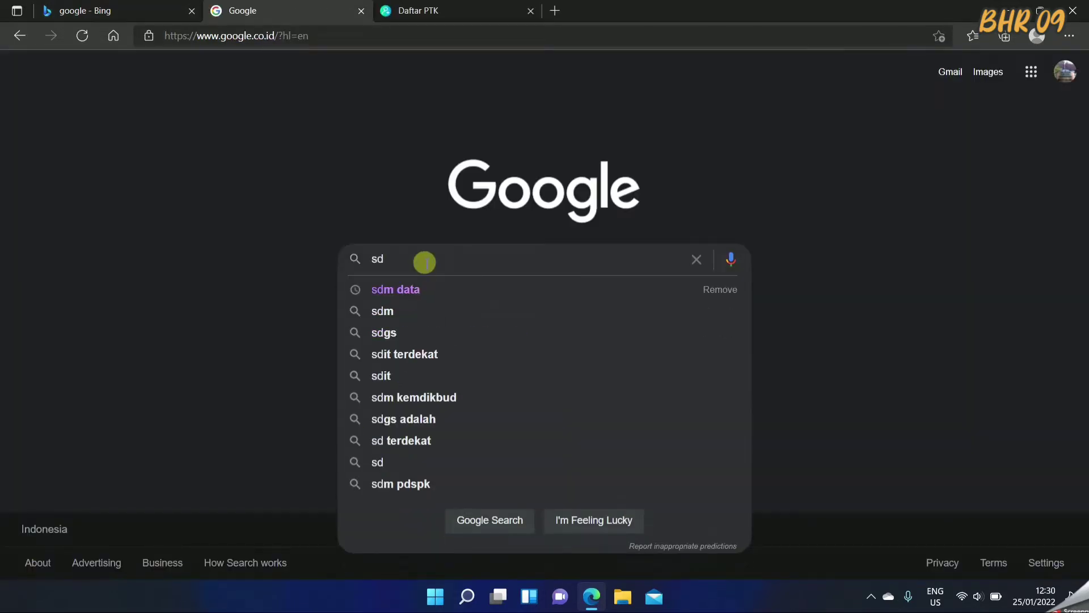
key("Down")
key("Return")
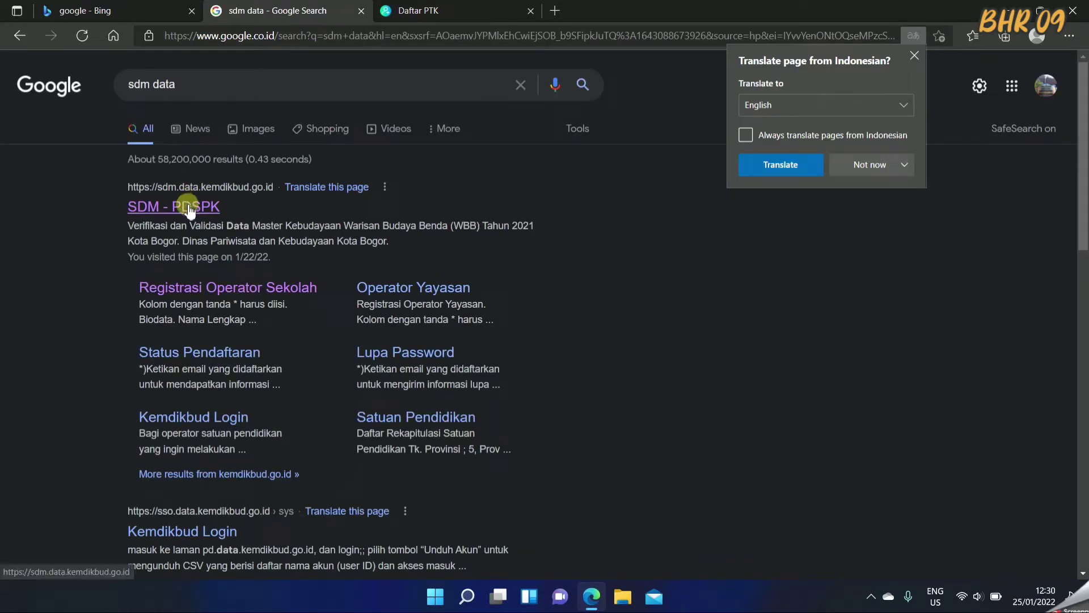
left_click(189, 209)
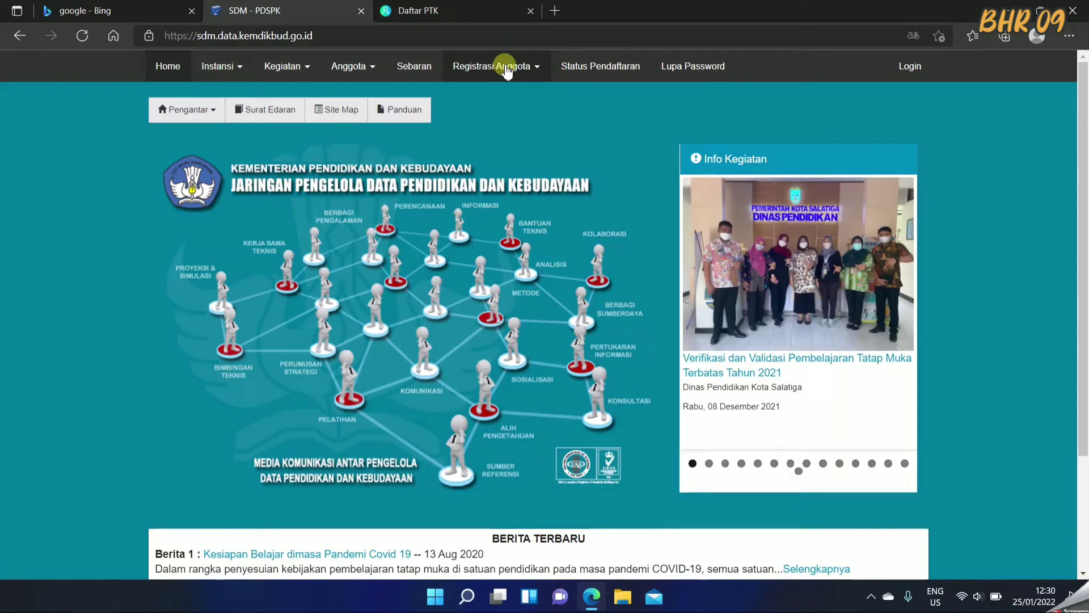
Open the Operator Sekolah member registration form and review its required fields.
left_click(507, 69)
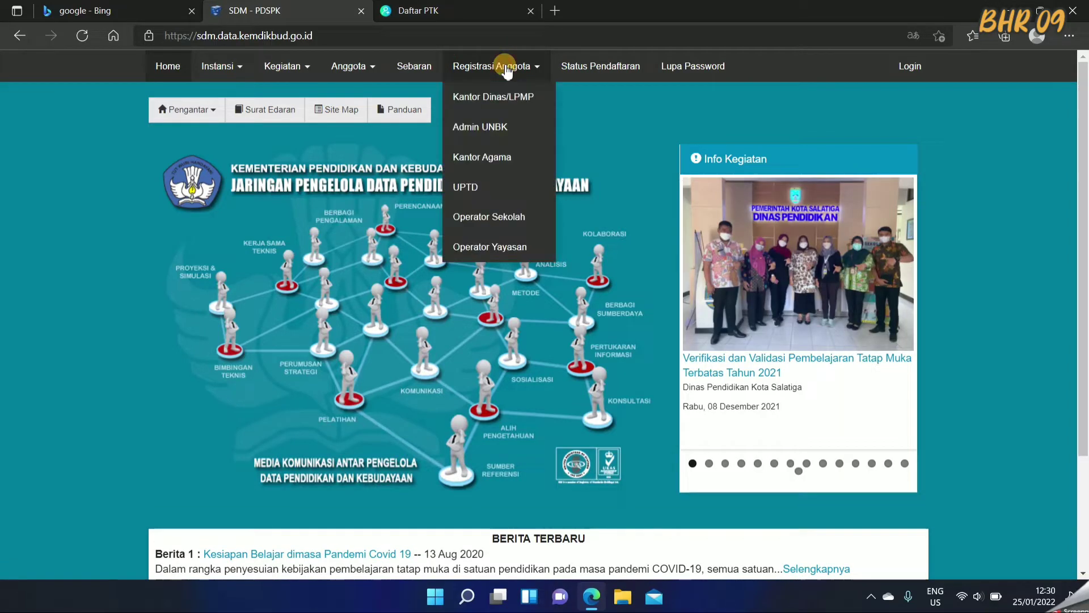
left_click(494, 218)
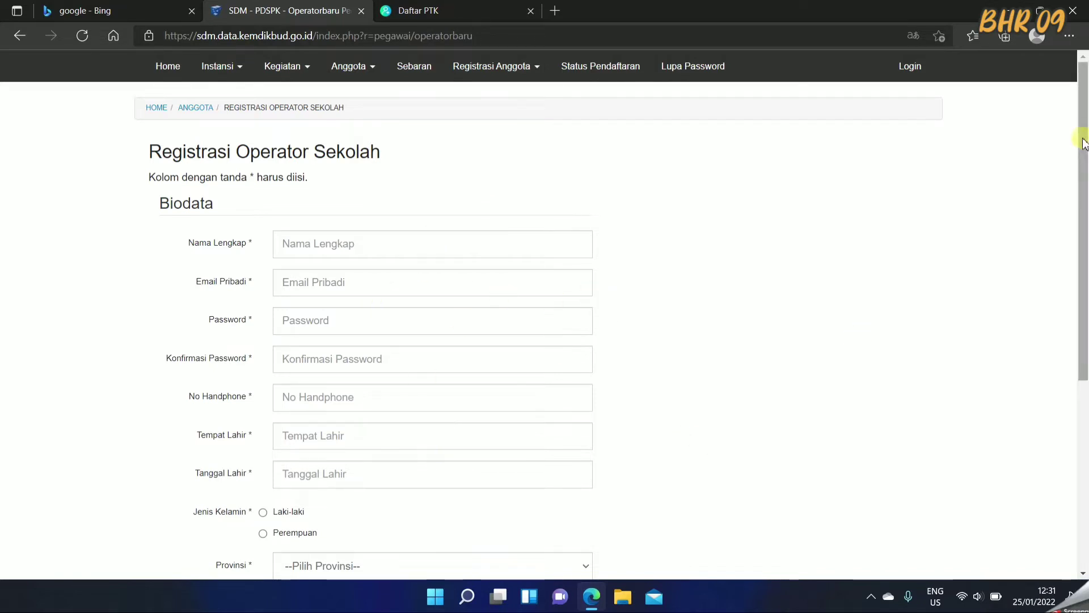
left_click_drag(1084, 143, 1084, 195)
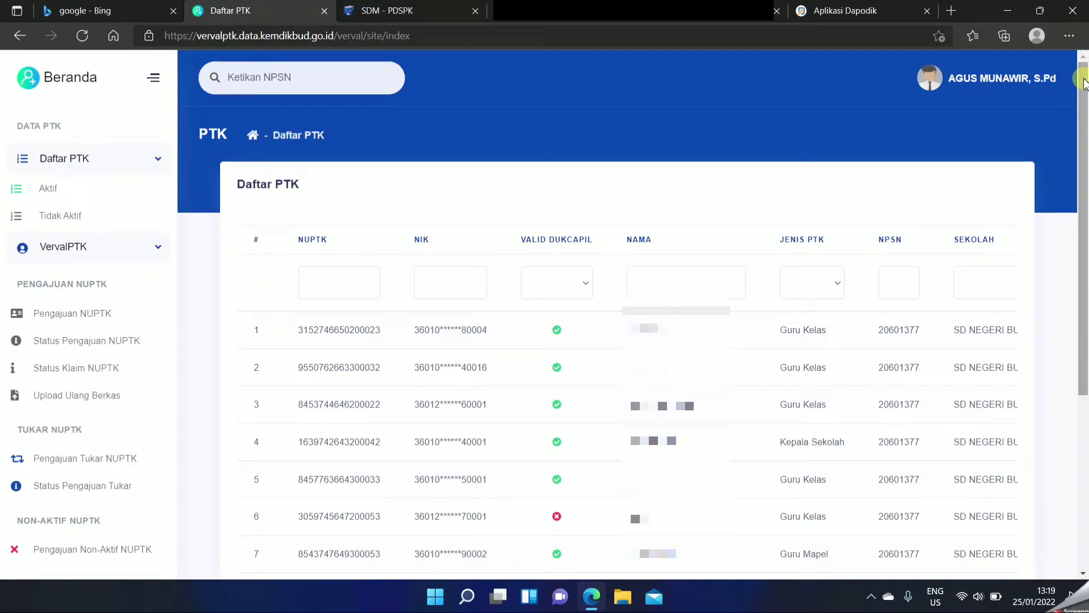
Reduce the VervalPTK page zoom to 50% and open the Perbaikan Identitas list.
left_click(1069, 38)
left_click(982, 132)
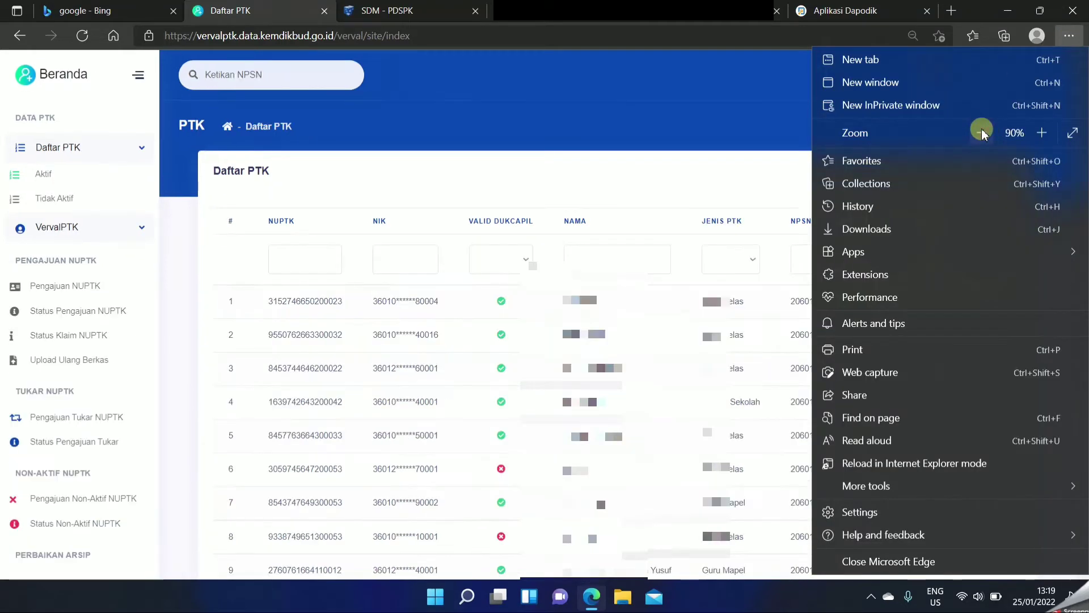
left_click(982, 132)
left_click(982, 132)
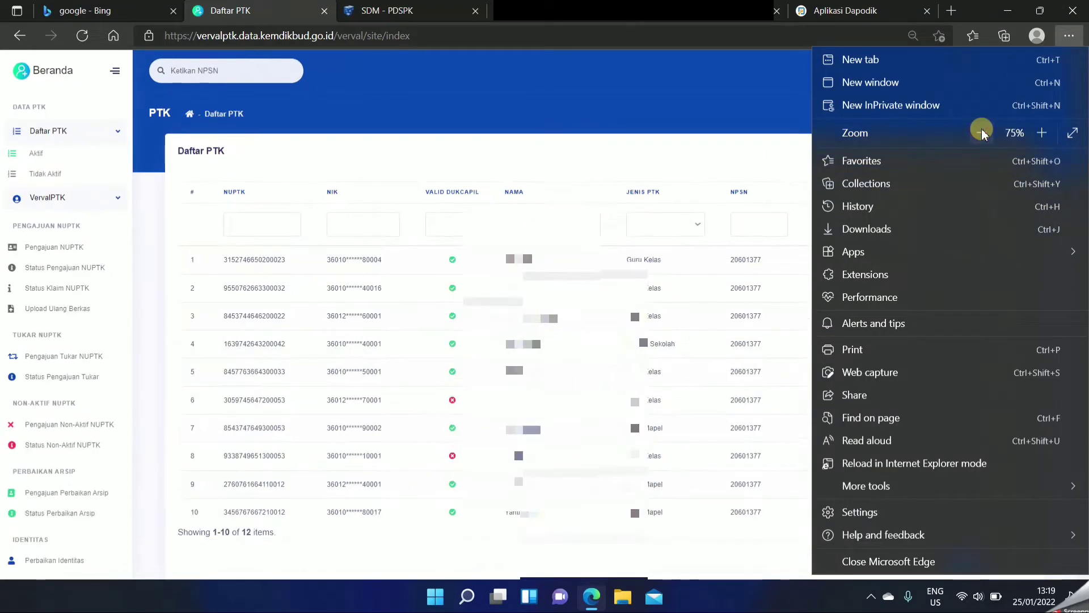
left_click(982, 132)
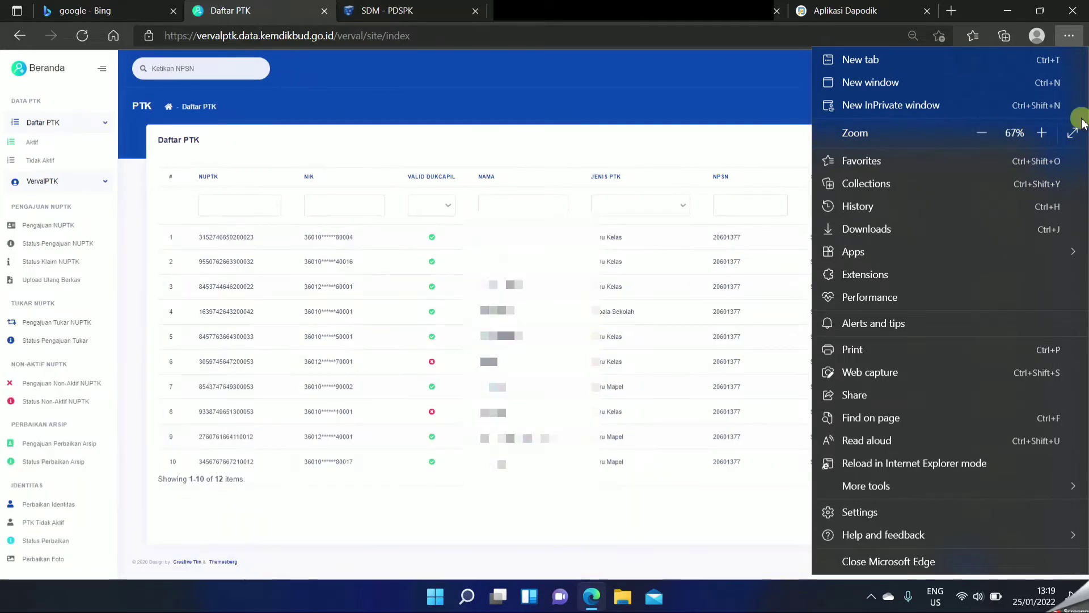
left_click(771, 76)
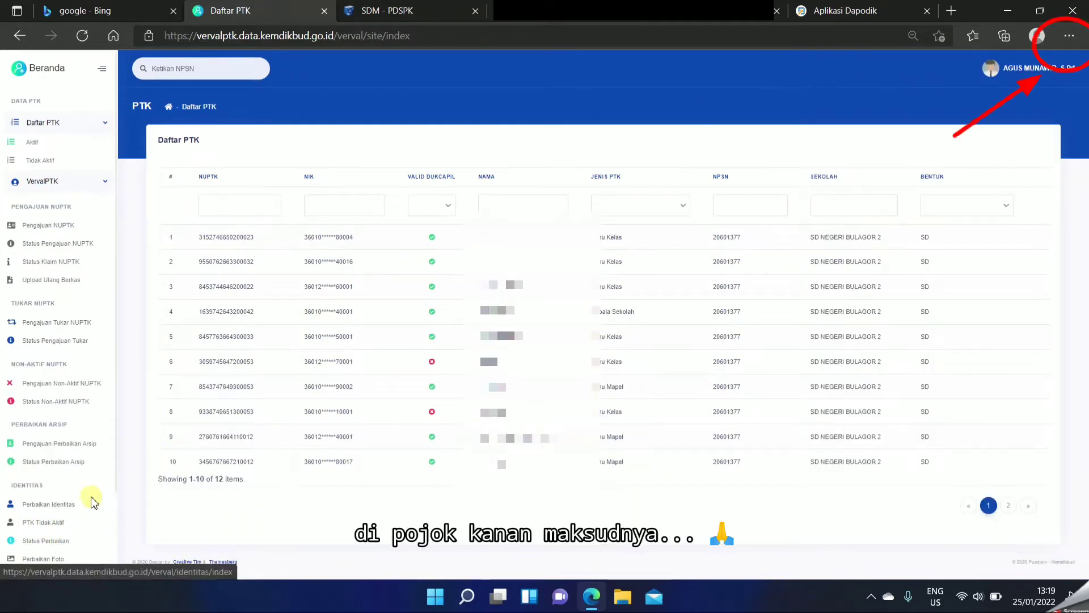
left_click(1069, 36)
left_click(982, 132)
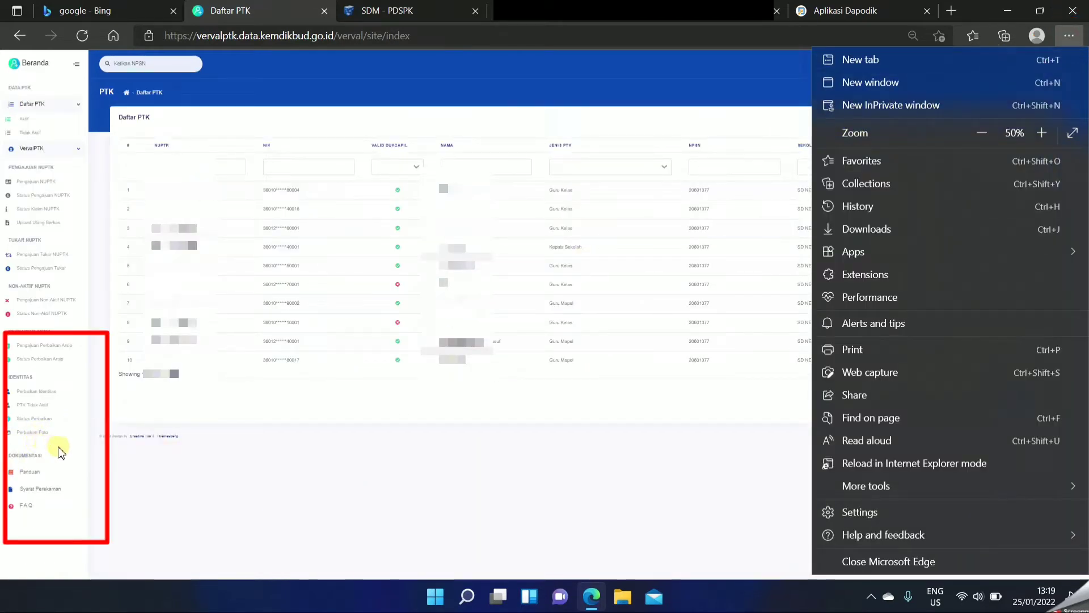
left_click(35, 396)
left_click(32, 392)
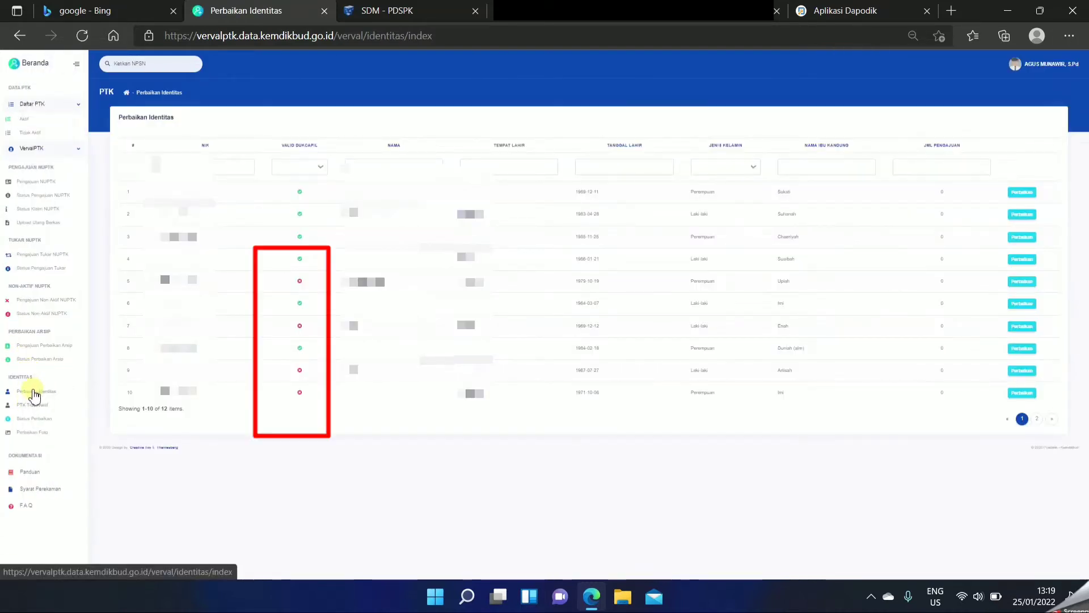
Set the page zoom to 67% and open the identity correction form for the fifth listed staff member.
left_click(1070, 37)
left_click(1041, 133)
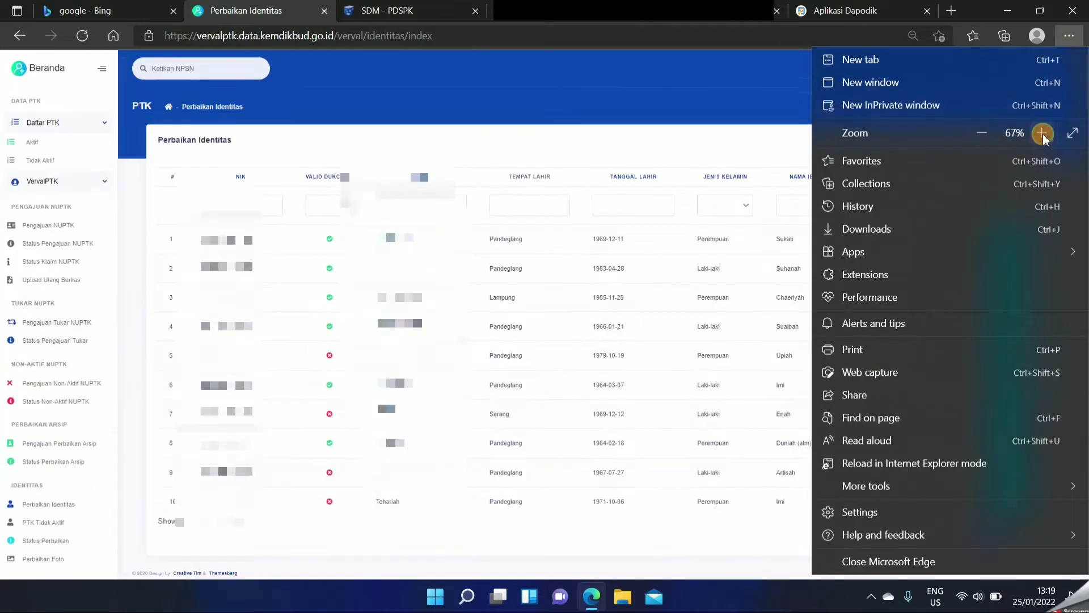
left_click(759, 60)
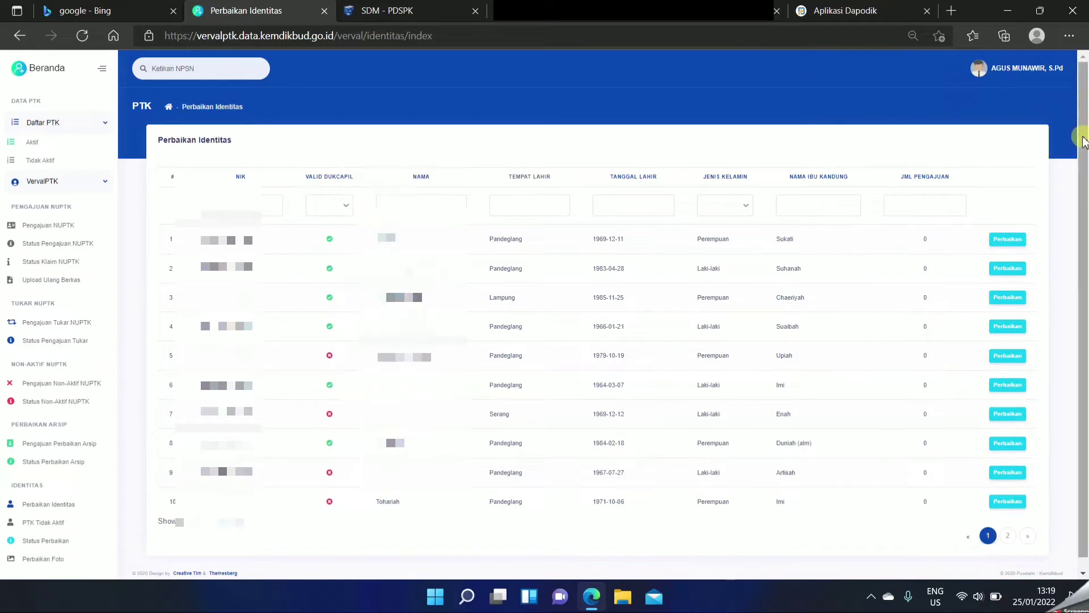
scroll(1084, 267, "down", 1)
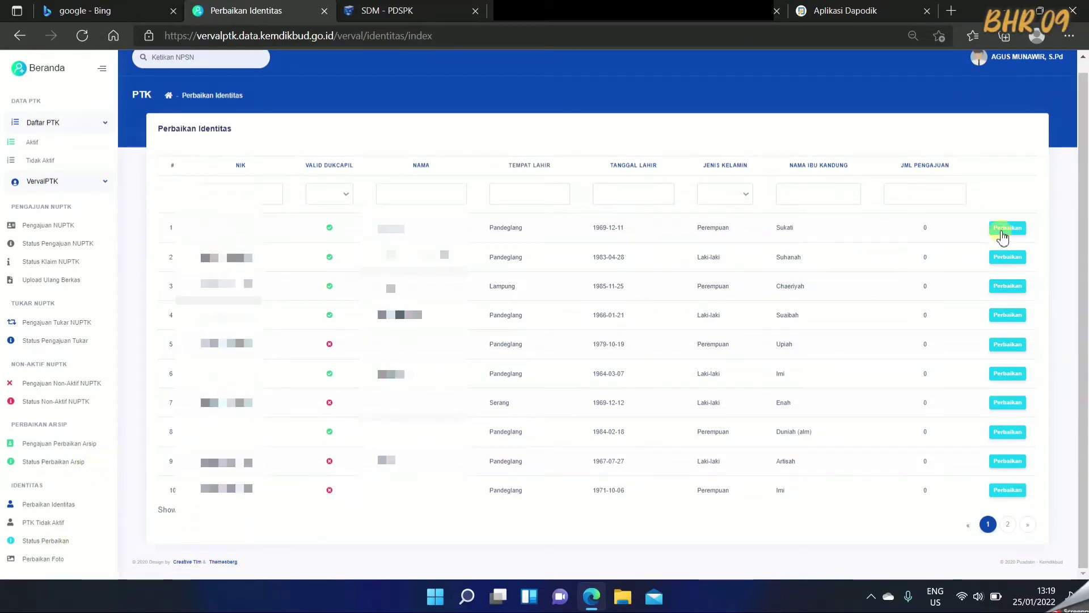
left_click(999, 345)
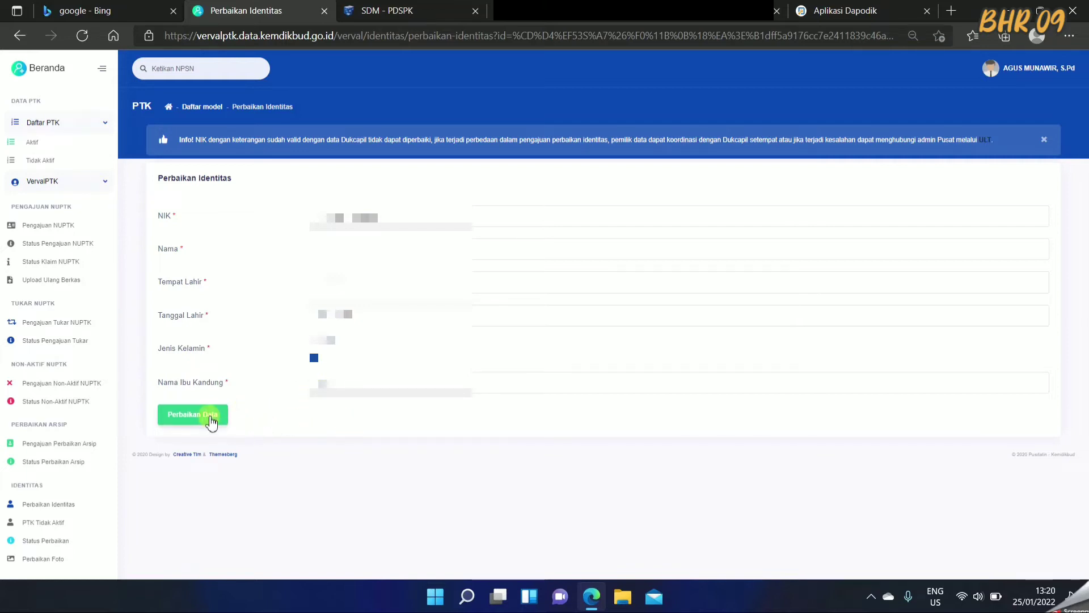
Submit the fifth staff member's identity correction, resubmitting the form as needed for its NIK.
left_click(211, 421)
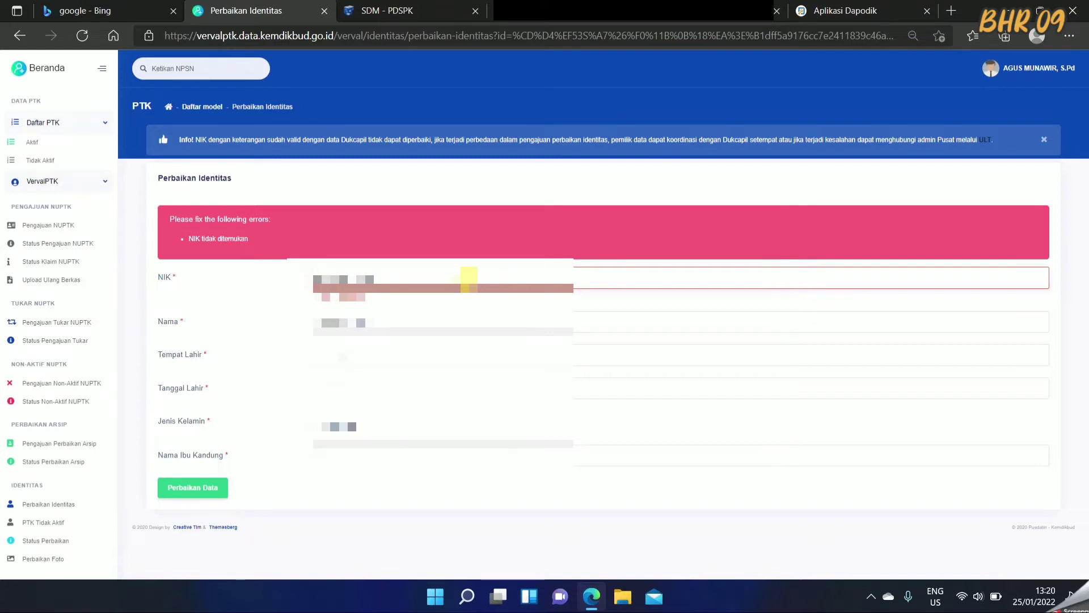
left_click(216, 490)
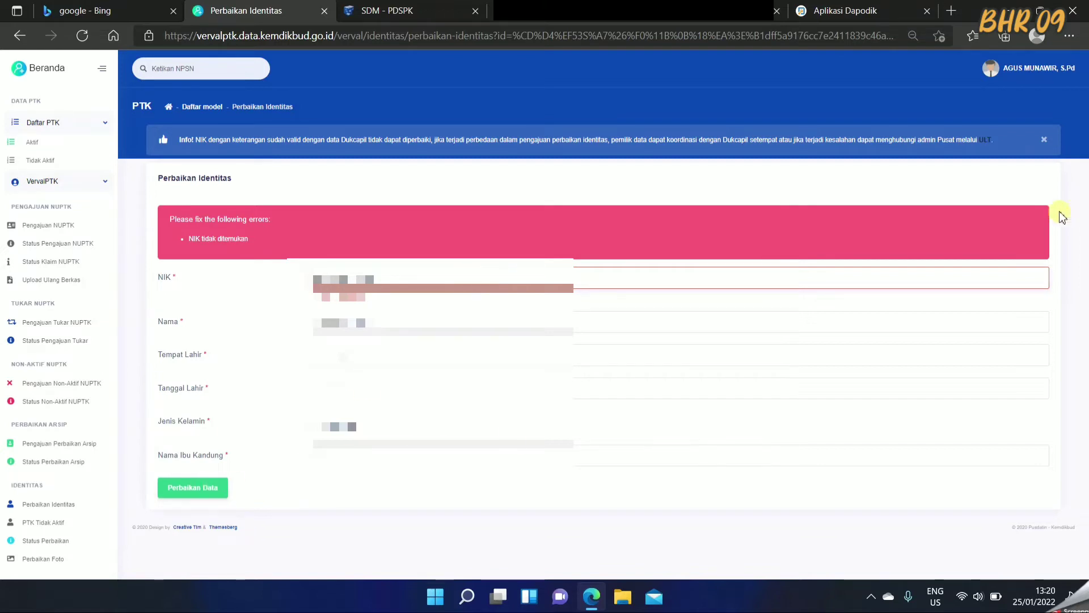
left_click(183, 497)
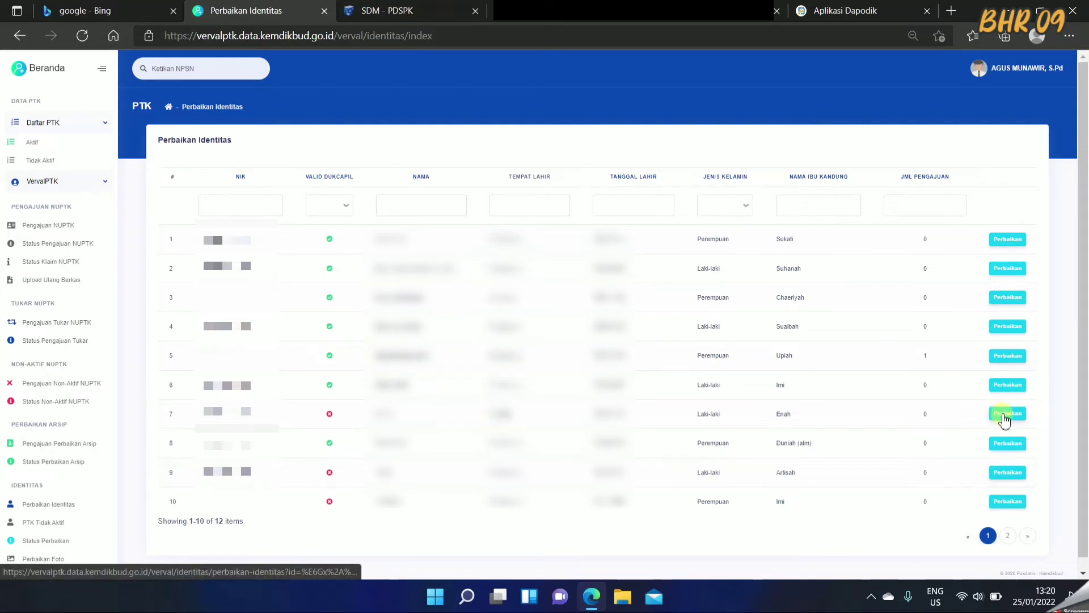
Open the seventh listed staff member's identity correction form and submit the data, resubmitting as needed for its NIK.
left_click(1003, 417)
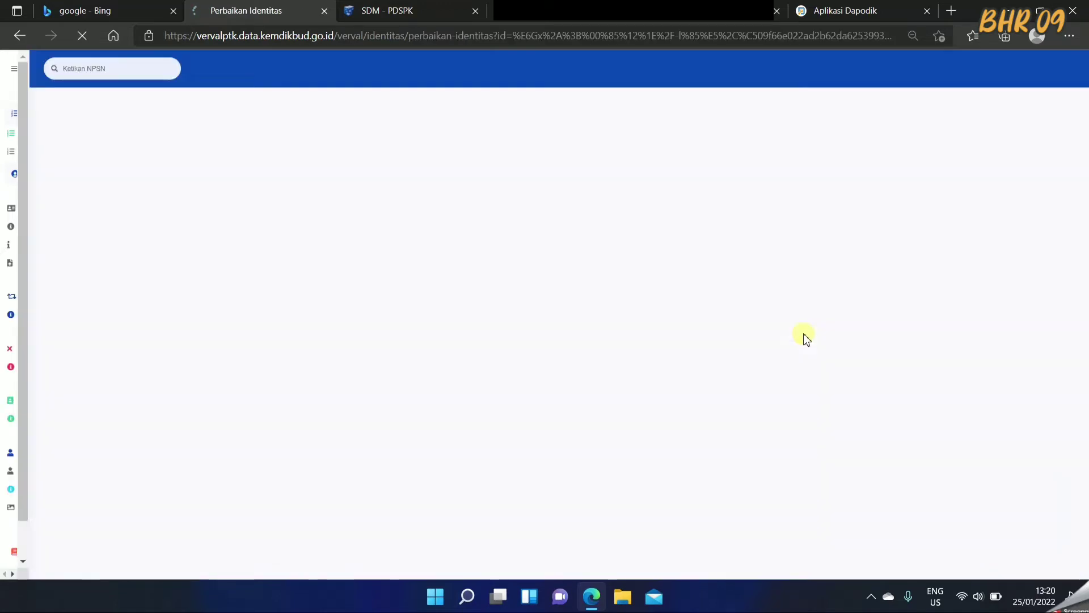
left_click(213, 418)
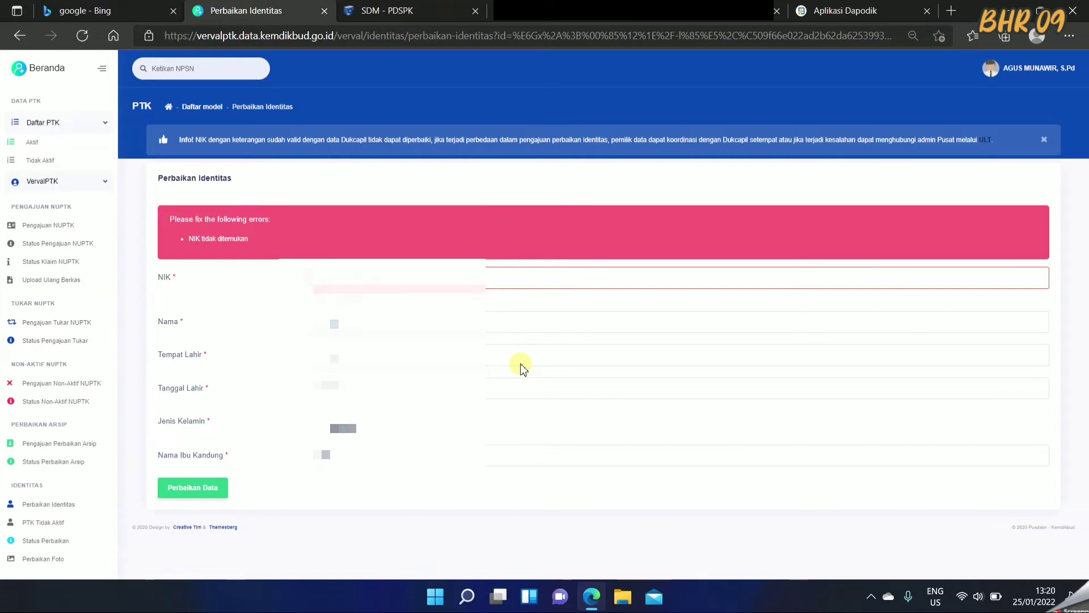
left_click(190, 489)
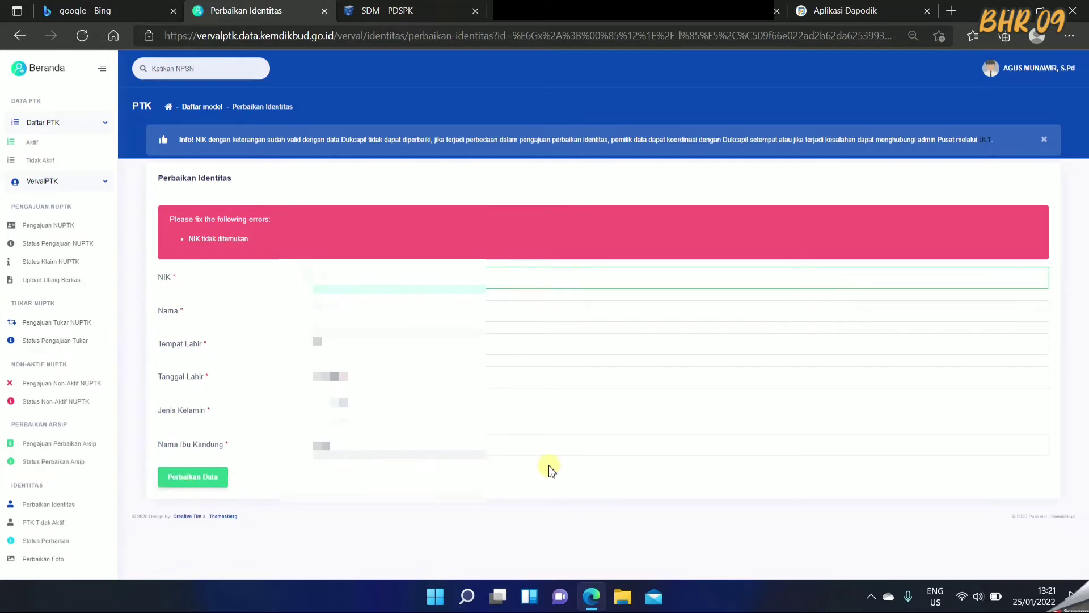
left_click(219, 478)
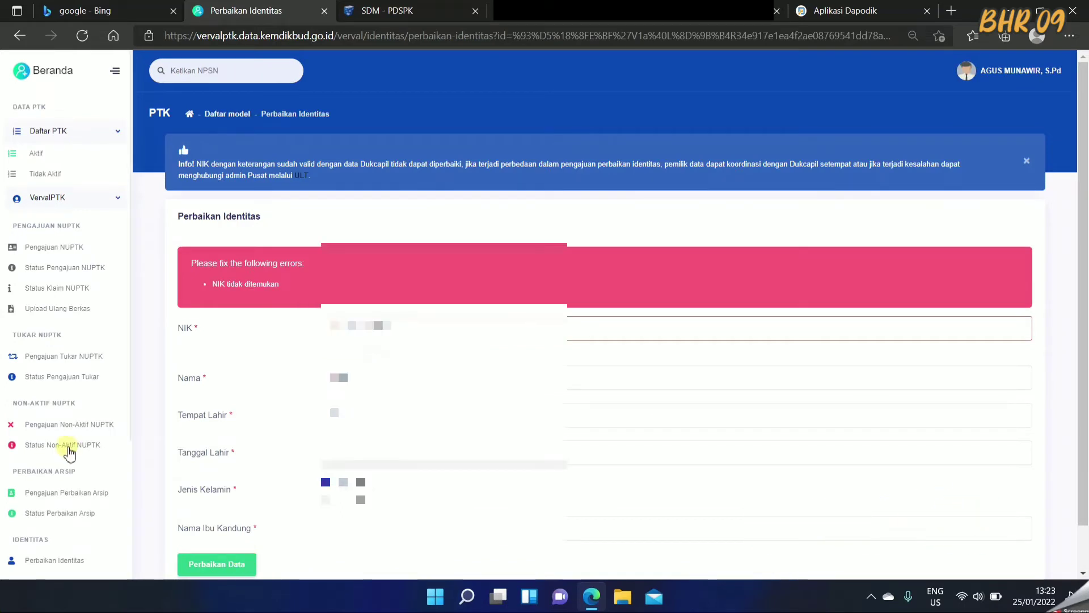
Return to the Perbaikan Identitas list and submit the identity correction for the tenth listed staff member.
left_click(73, 559)
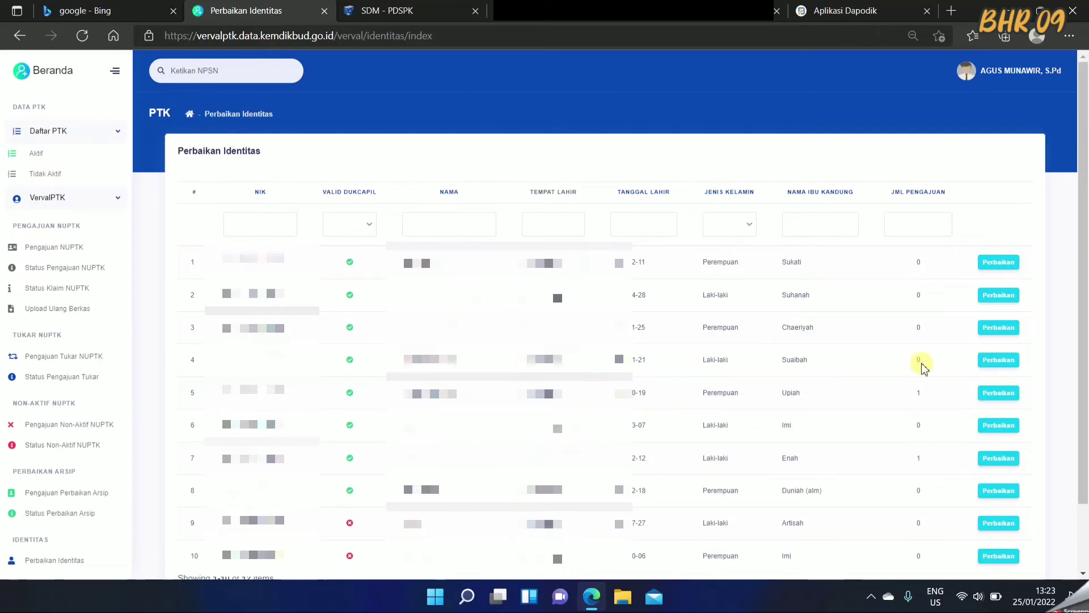
left_click(1000, 555)
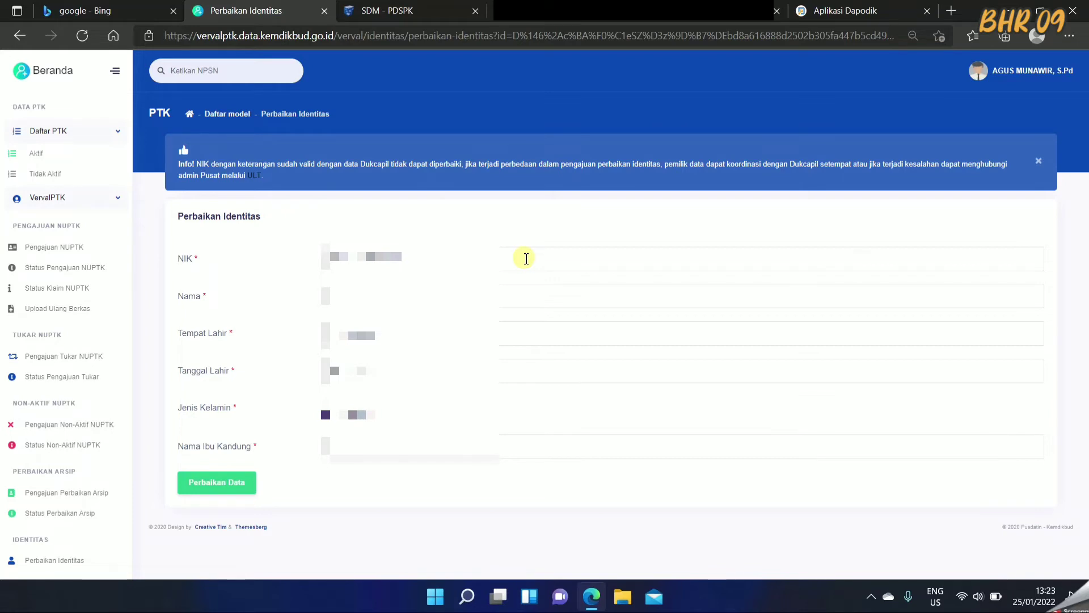
left_click(466, 254)
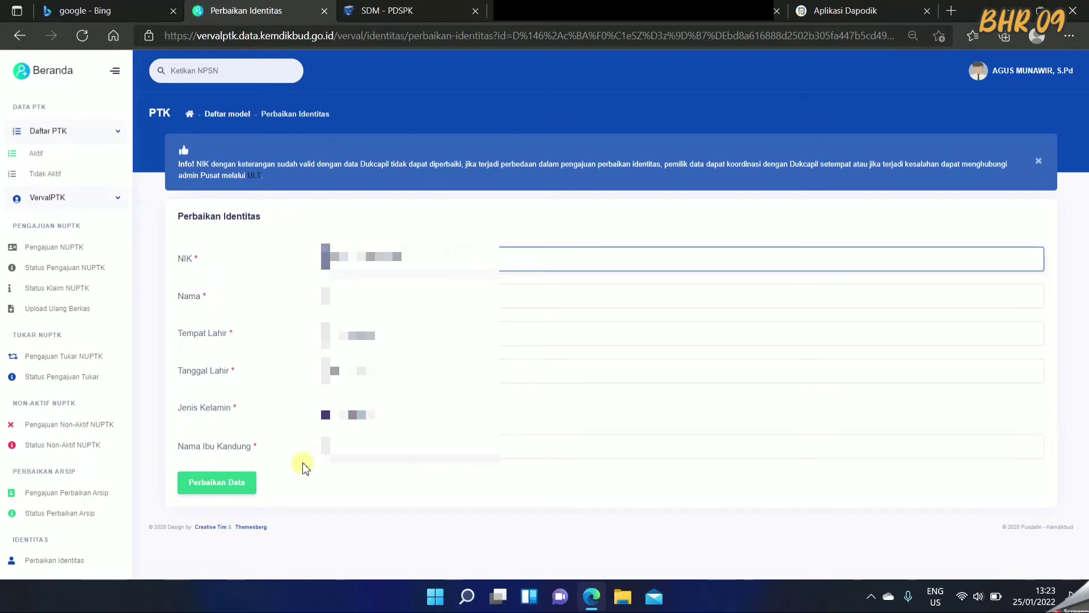
left_click(238, 481)
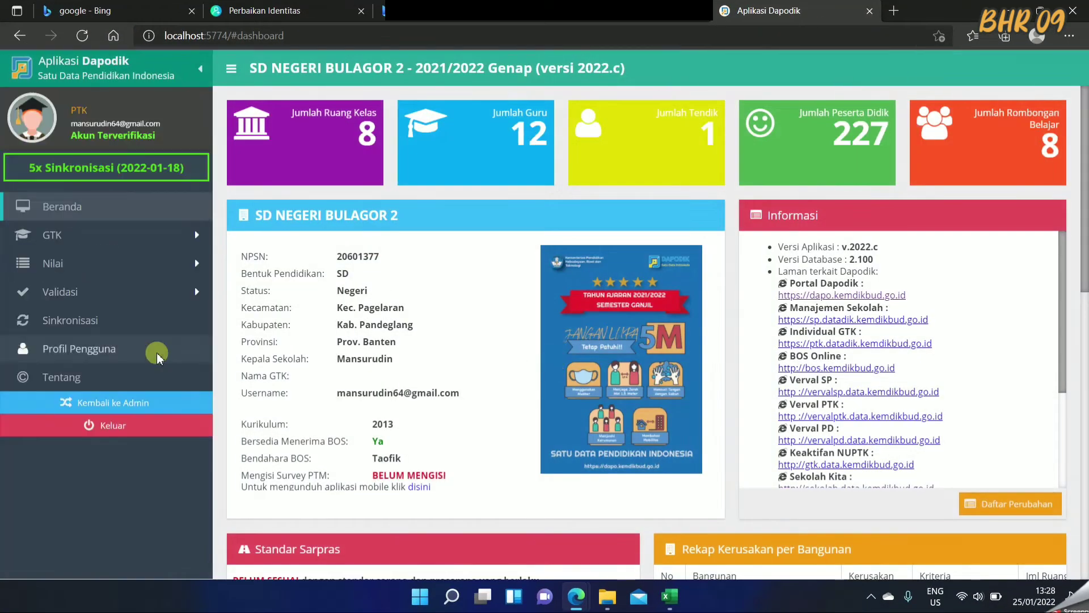
Run the local validation in Dapodik for every category from Sekolah and Sarpras through Nilai and Referensi.
left_click(173, 290)
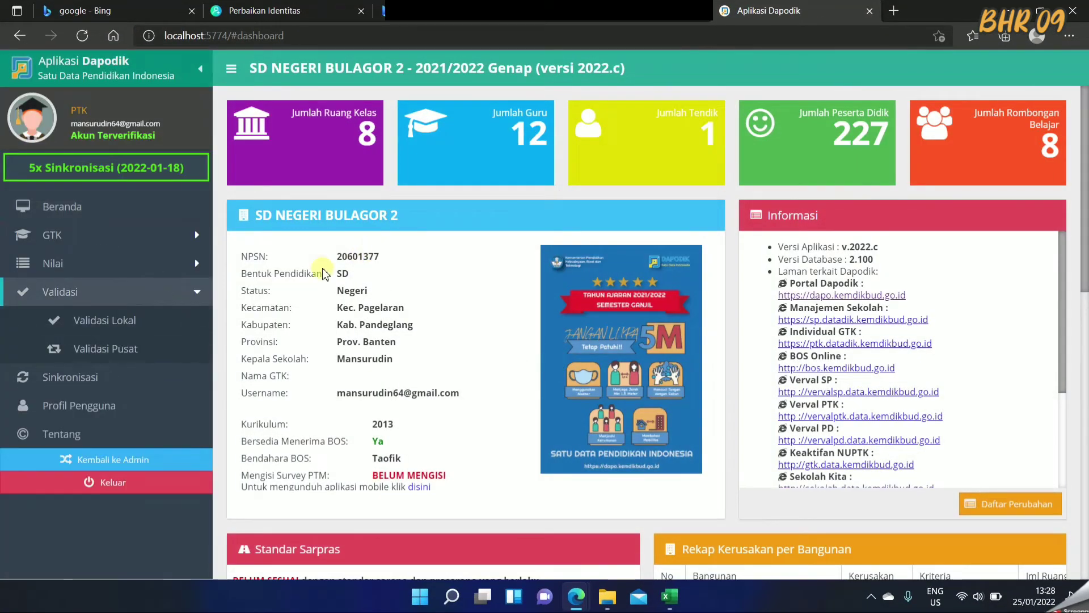
left_click(151, 320)
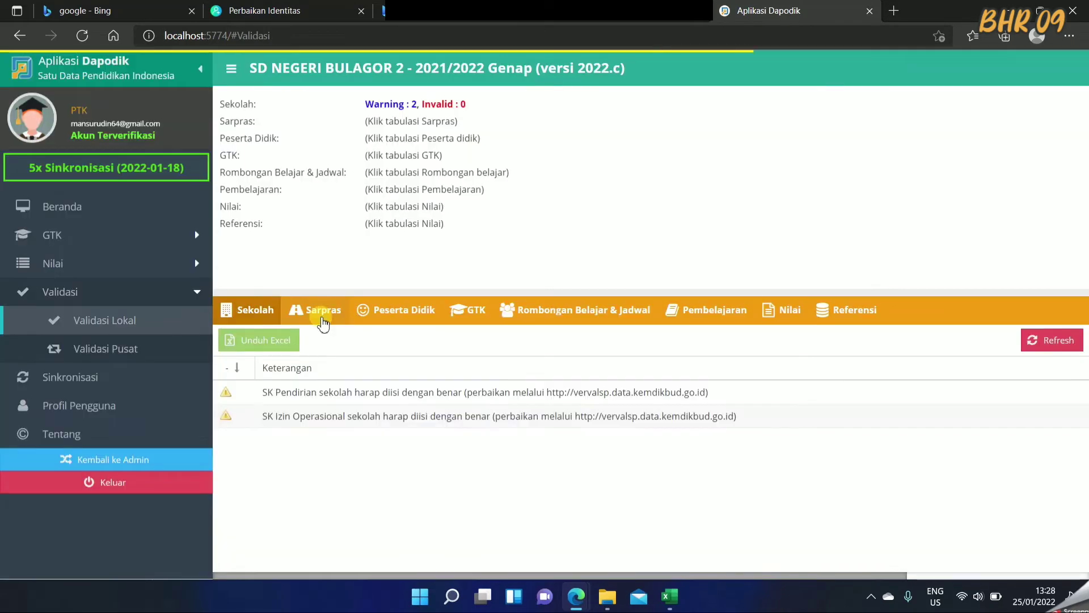
left_click(316, 309)
left_click(402, 316)
left_click(475, 310)
left_click(573, 311)
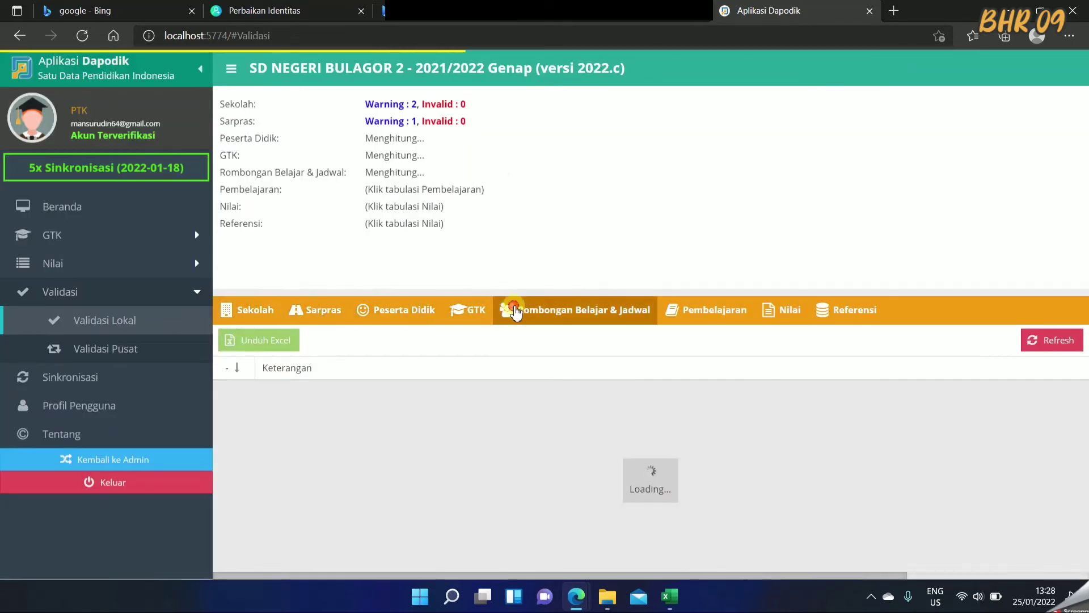
left_click(690, 316)
left_click(785, 311)
left_click(829, 313)
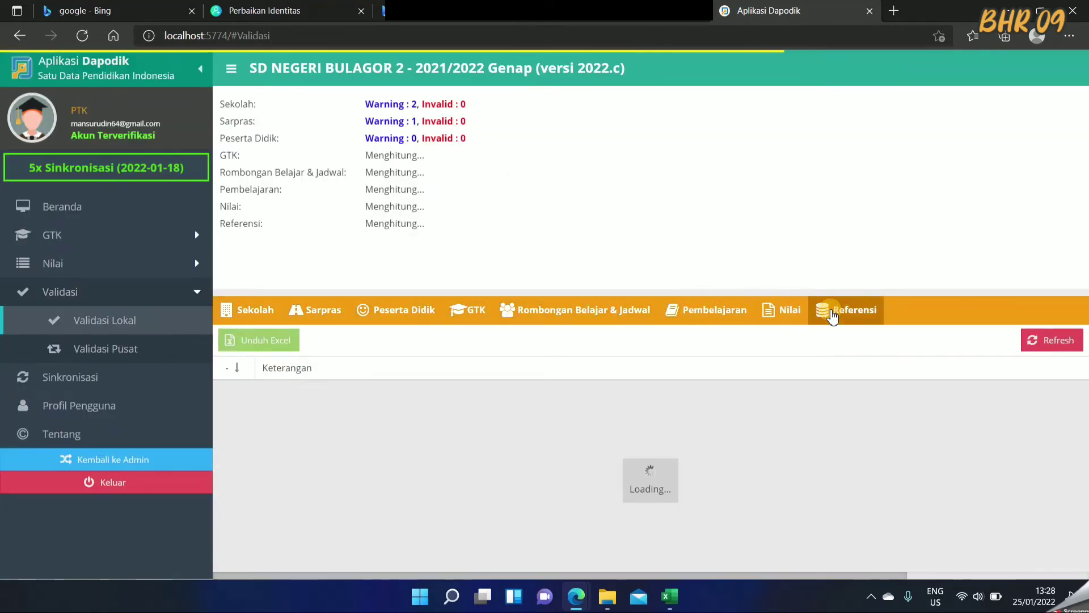
Start the synchronisation despite the remaining warnings and advance to step 2 of the synchronisation confirmation sheet.
left_click(70, 377)
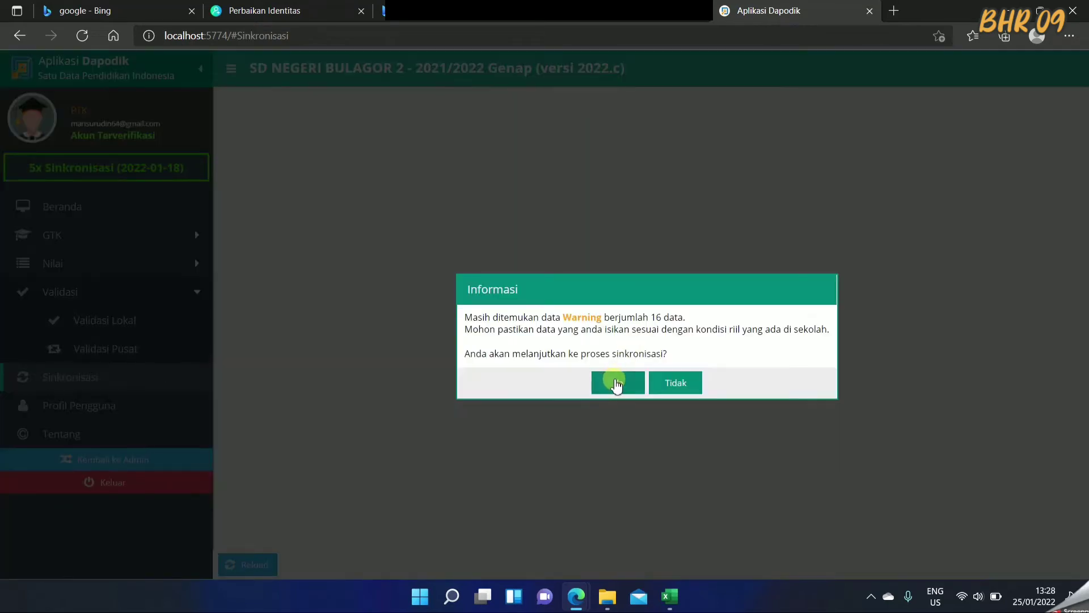
left_click(617, 381)
left_click(791, 508)
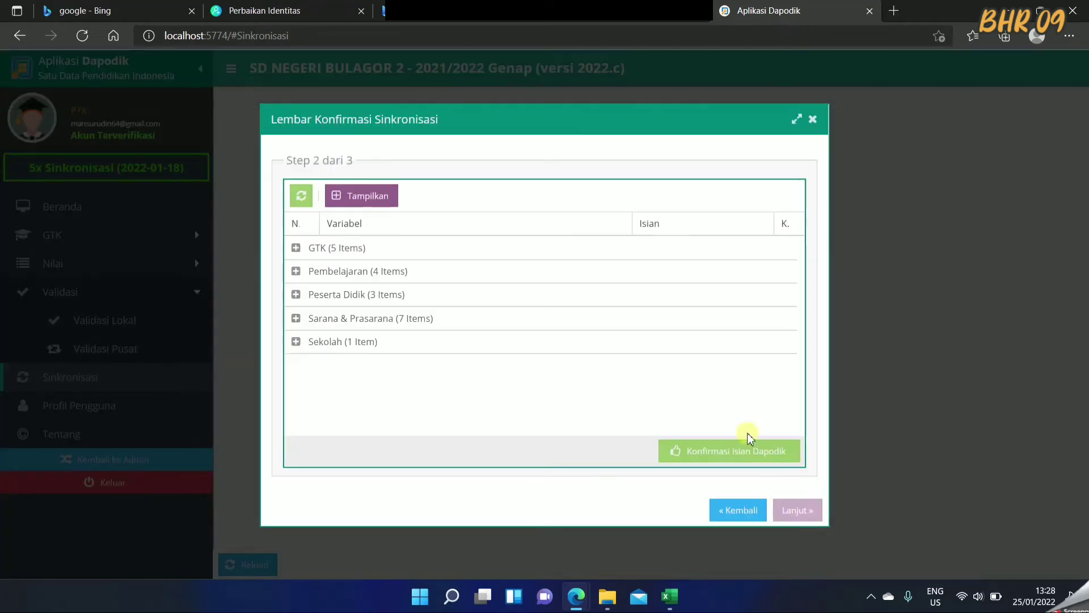
Expand the GTK group in the confirmation sheet and mark all five of its items as confirmed.
left_click(391, 247)
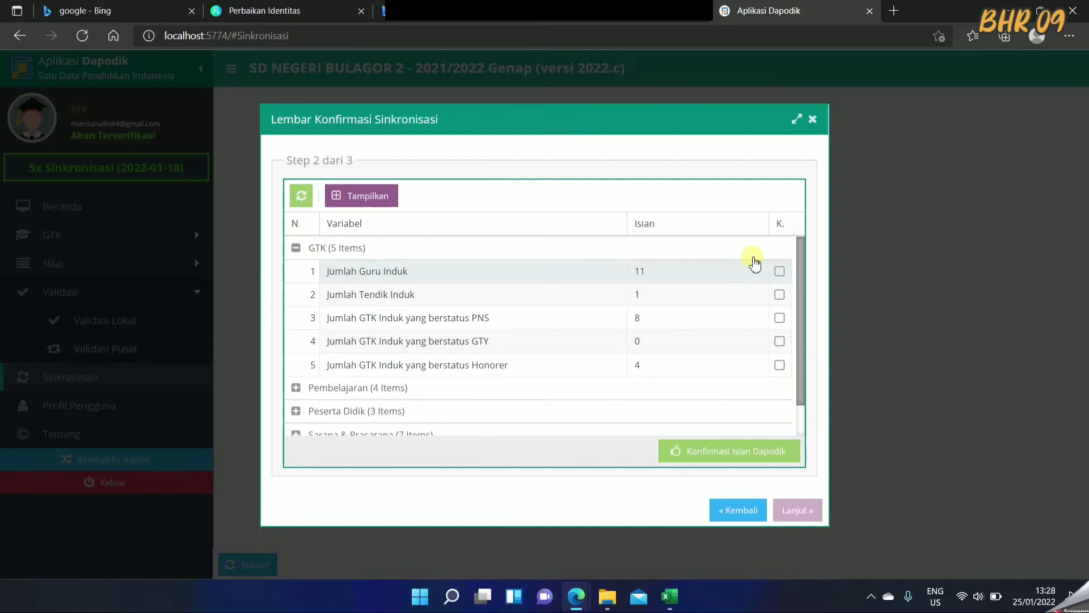
left_click(779, 271)
left_click(779, 295)
left_click(779, 318)
left_click(780, 341)
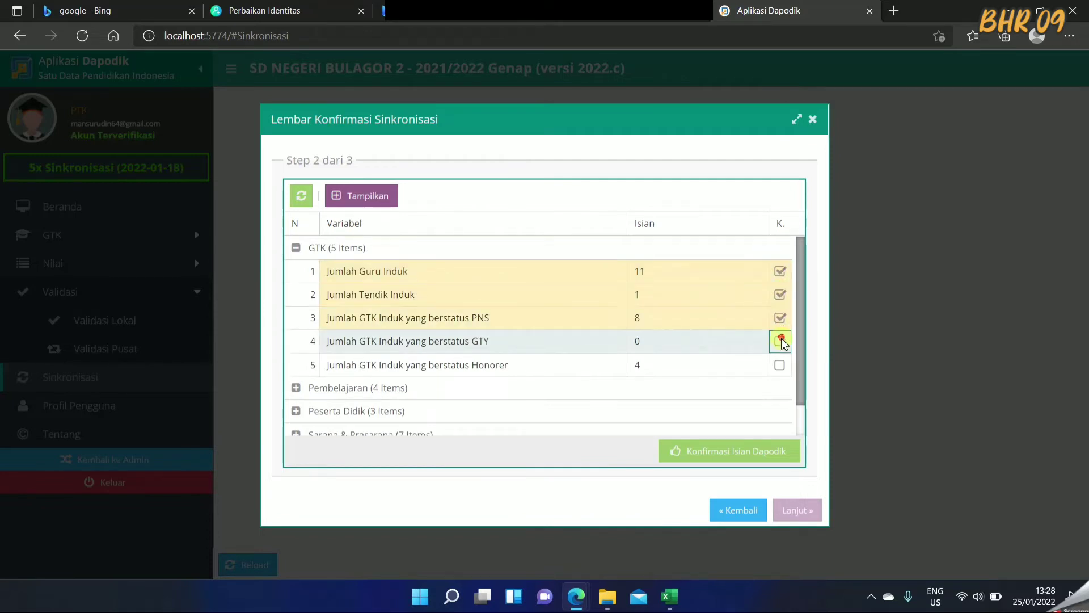
left_click(780, 364)
Expand the Pembelajaran group and confirm its four items, from Kurikulum yang digunakan to Jumlah Rombongan Belajar Kelas Terbuka.
left_click(780, 388)
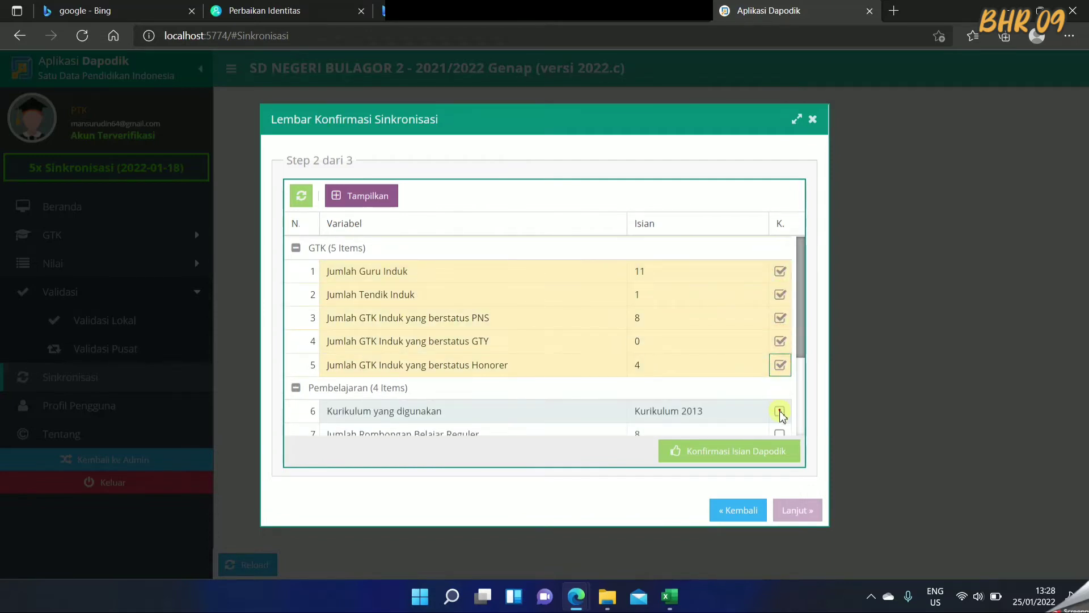
left_click(780, 411)
left_click(780, 435)
scroll(801, 316, "down", 2)
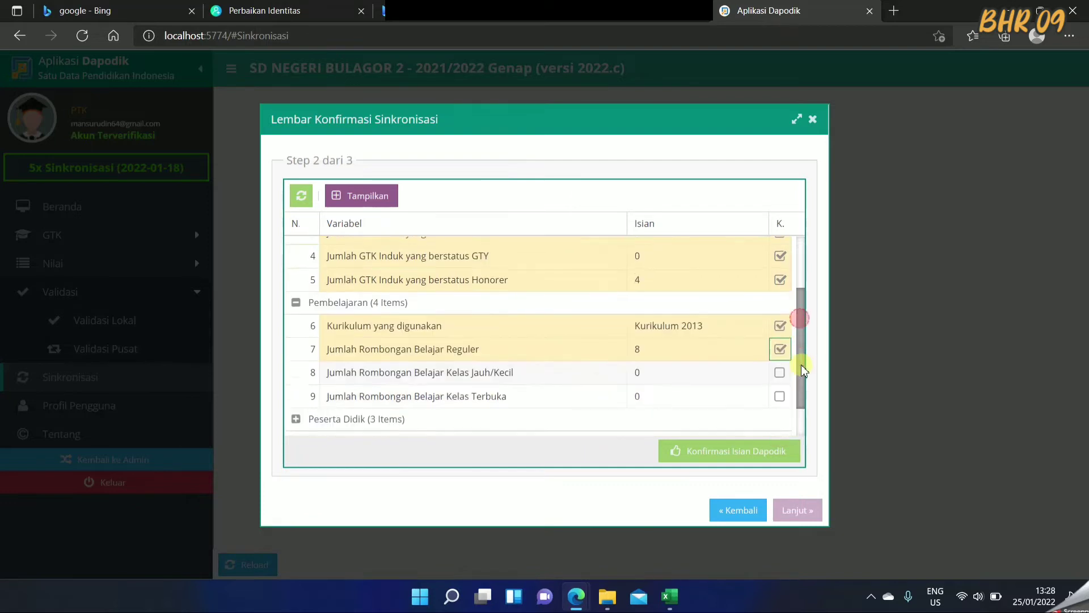
left_click(779, 329)
left_click(779, 353)
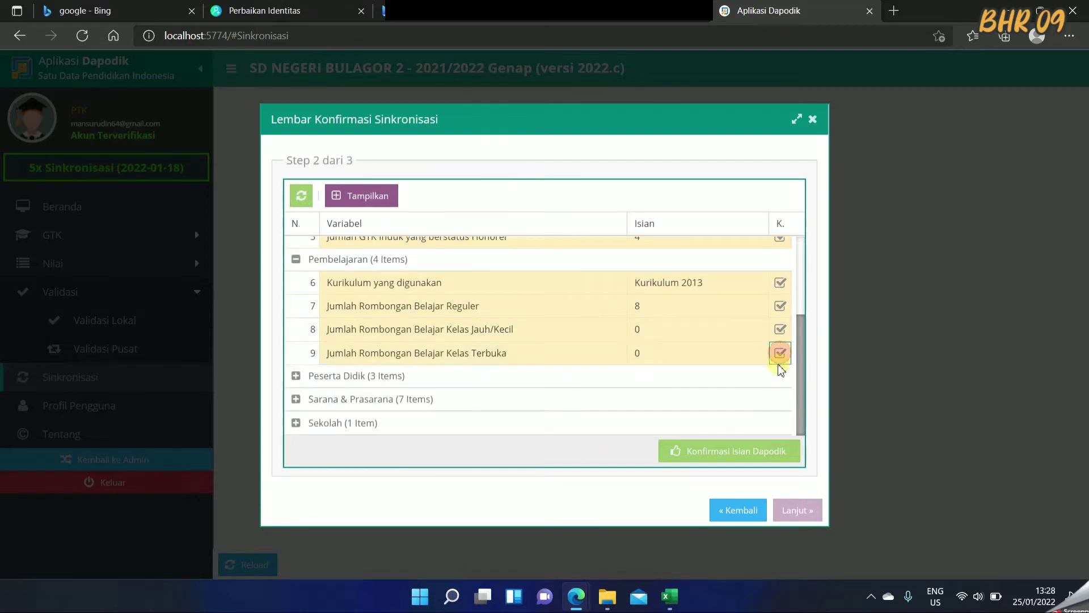
Expand the Peserta Didik group and confirm its three items, including Jumlah Peserta Didik memiliki KIP/KPS/PKH.
left_click(780, 376)
left_click(779, 399)
left_click(779, 422)
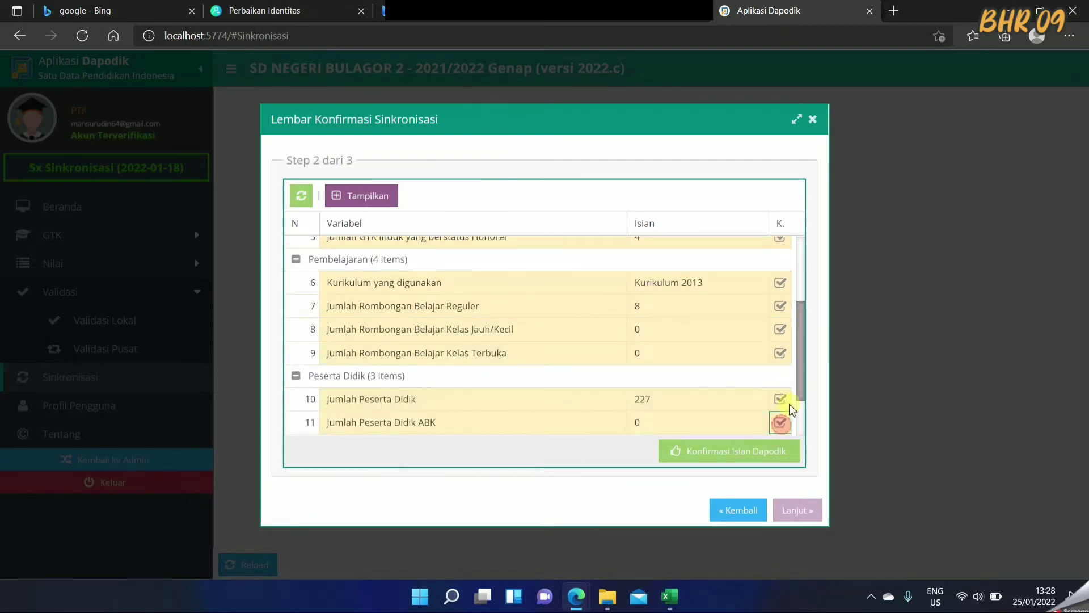
scroll(802, 391, "down", 2)
left_click(781, 376)
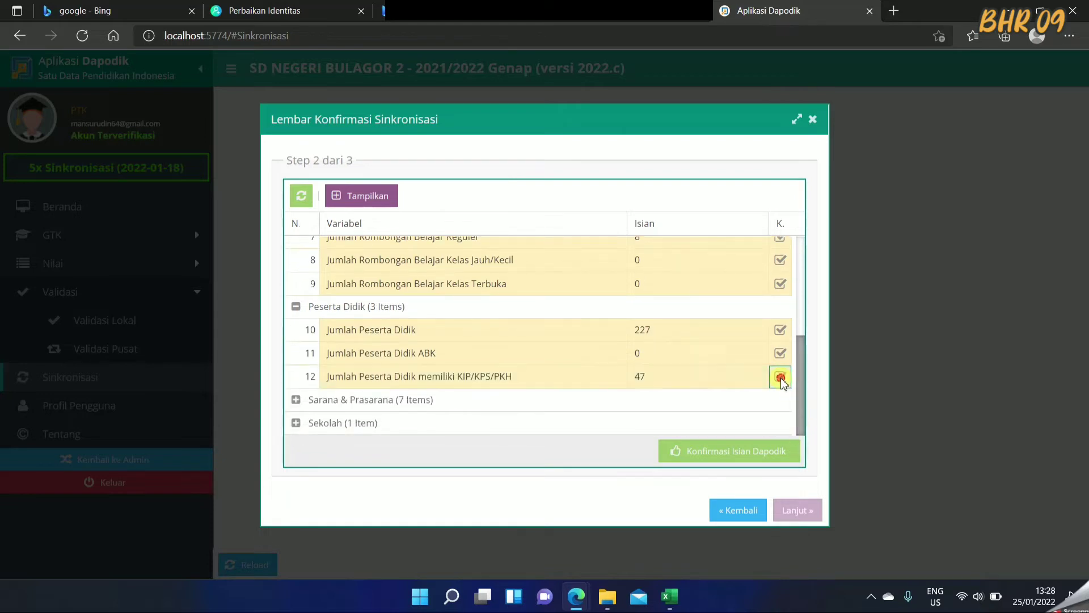
Expand the Sarana & Prasarana group and confirm all seven items, from Jumlah Ruang Kelas to Jumlah Ruangan dengan kondisi Rusak Total.
left_click(780, 400)
left_click(780, 422)
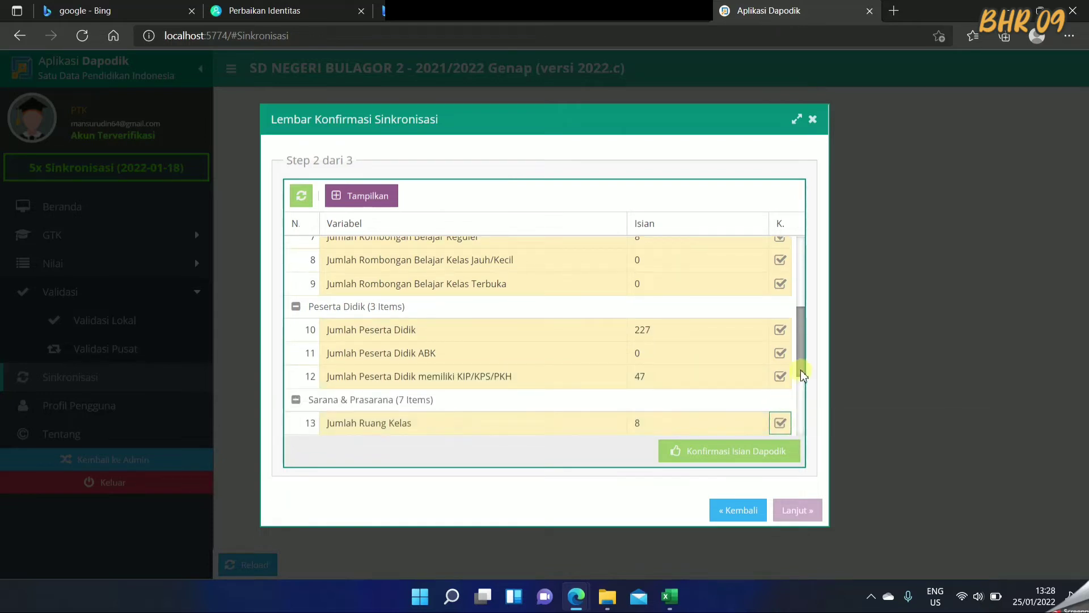
left_click_drag(801, 370, 800, 413)
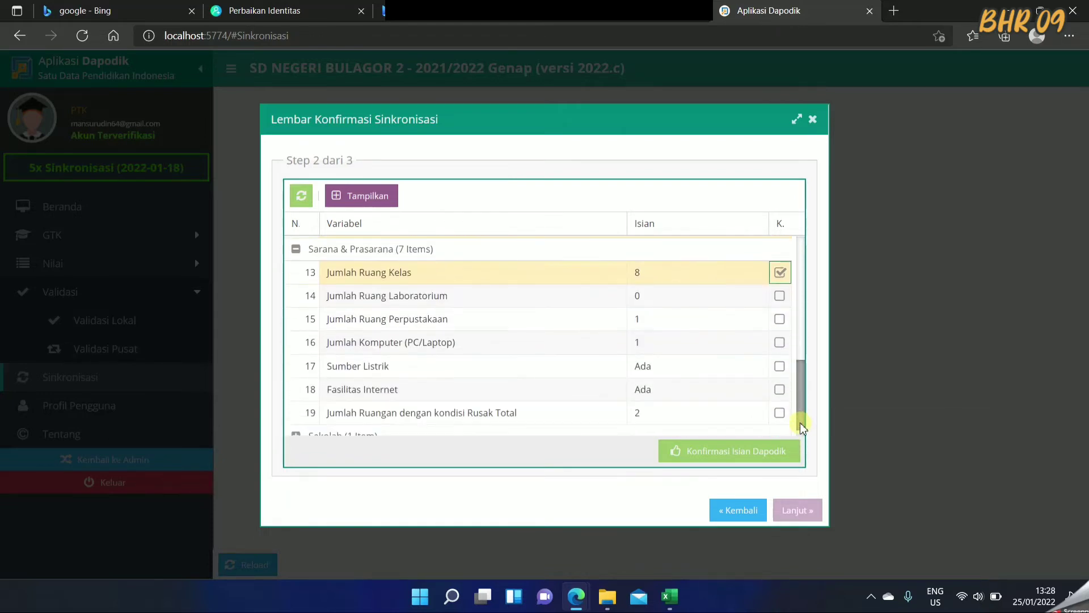
left_click(780, 295)
left_click(780, 319)
left_click(780, 342)
left_click(780, 365)
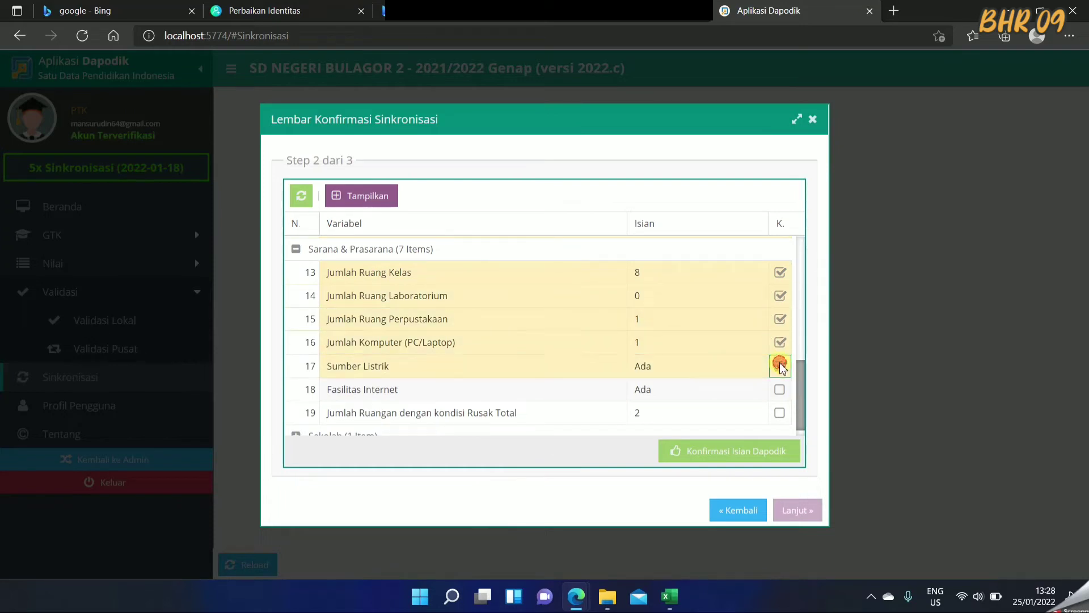
left_click(780, 389)
left_click(779, 412)
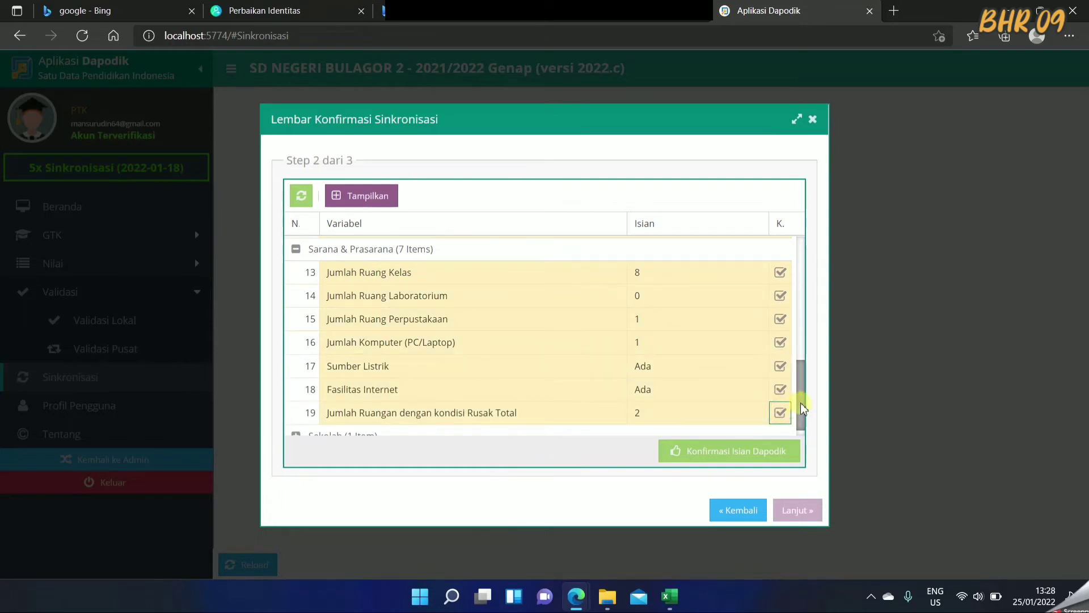
Confirm the Bersedia Menerima BOS item in the Sekolah group and approve sending the confirmed Dapodik data.
left_click_drag(800, 406, 801, 445)
left_click(788, 422)
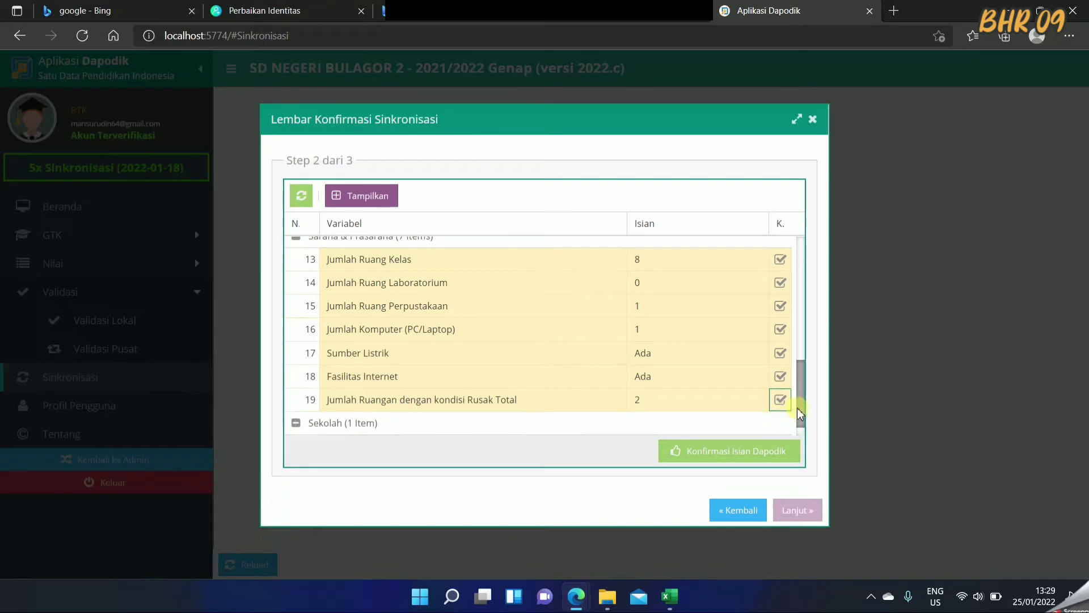
scroll(801, 413, "down", 1)
left_click(780, 423)
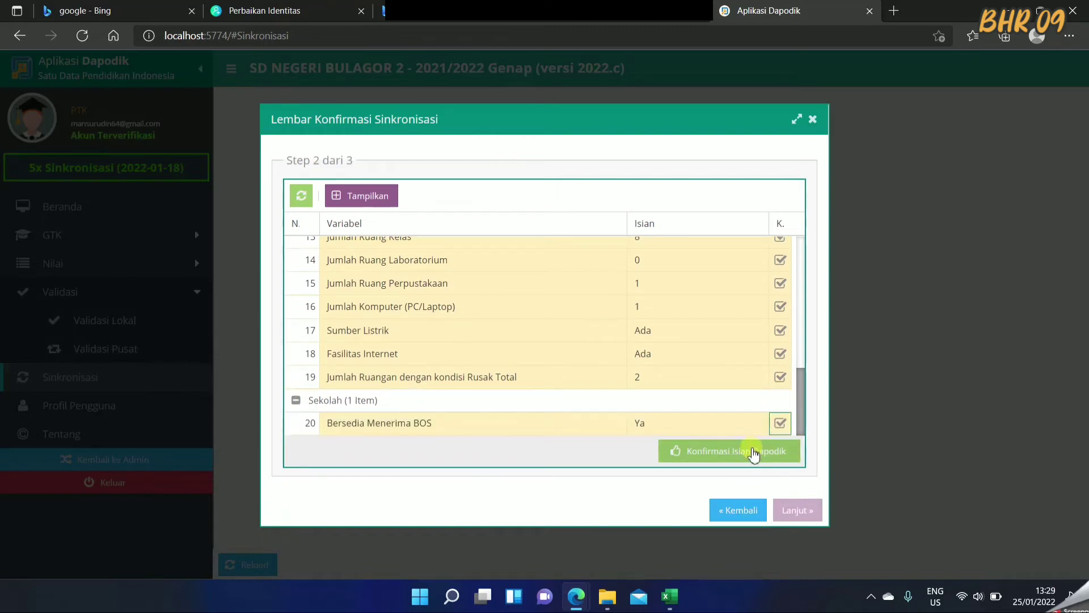
left_click(754, 454)
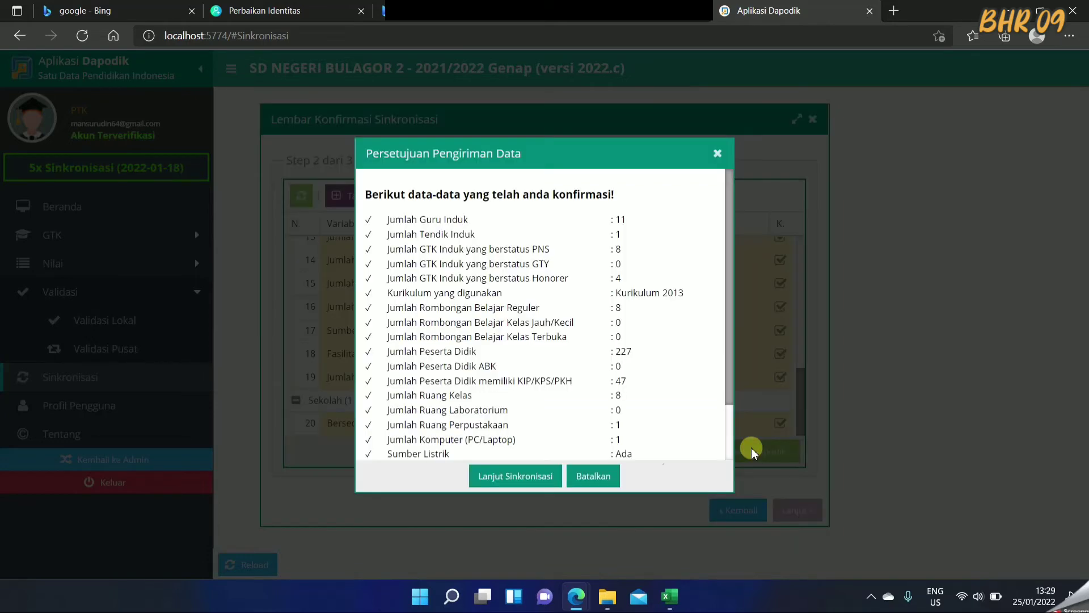
left_click(550, 476)
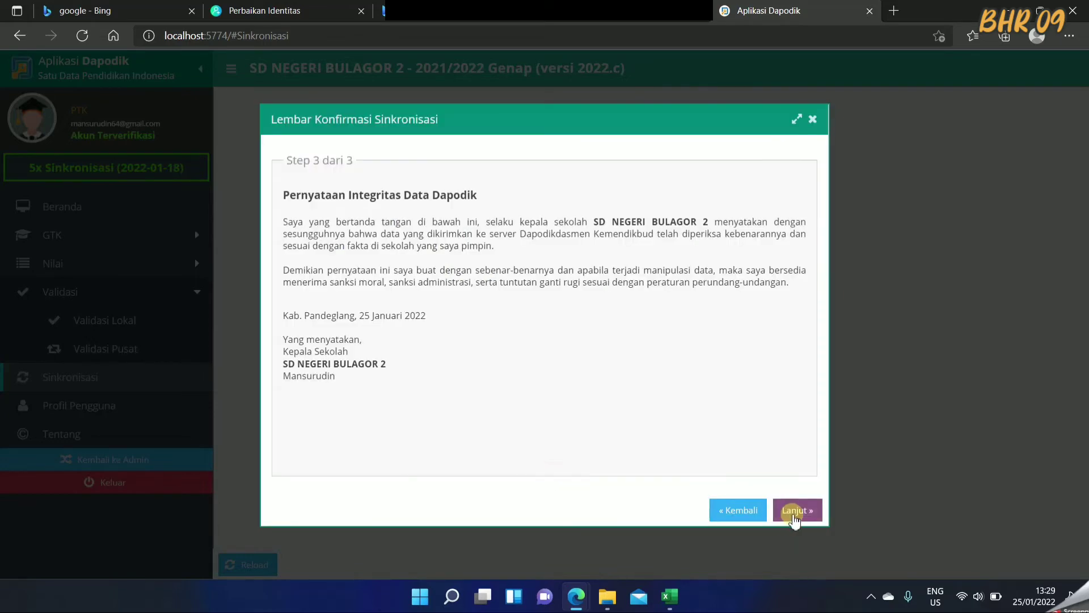
Accept the Dapodik data integrity statement, agree to send the data and run the synchronisation.
left_click(794, 510)
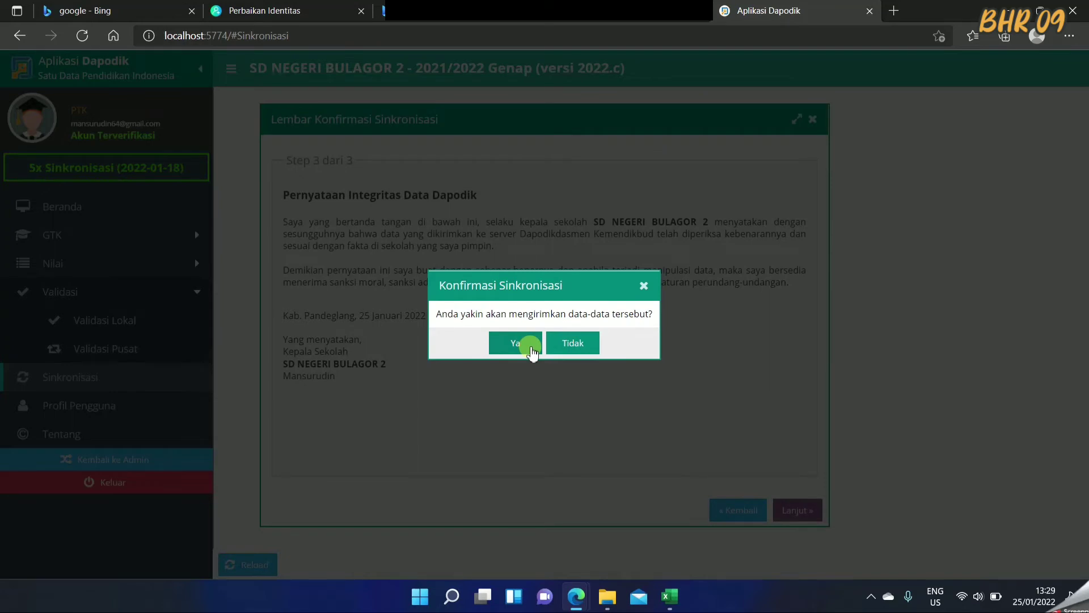
left_click(532, 351)
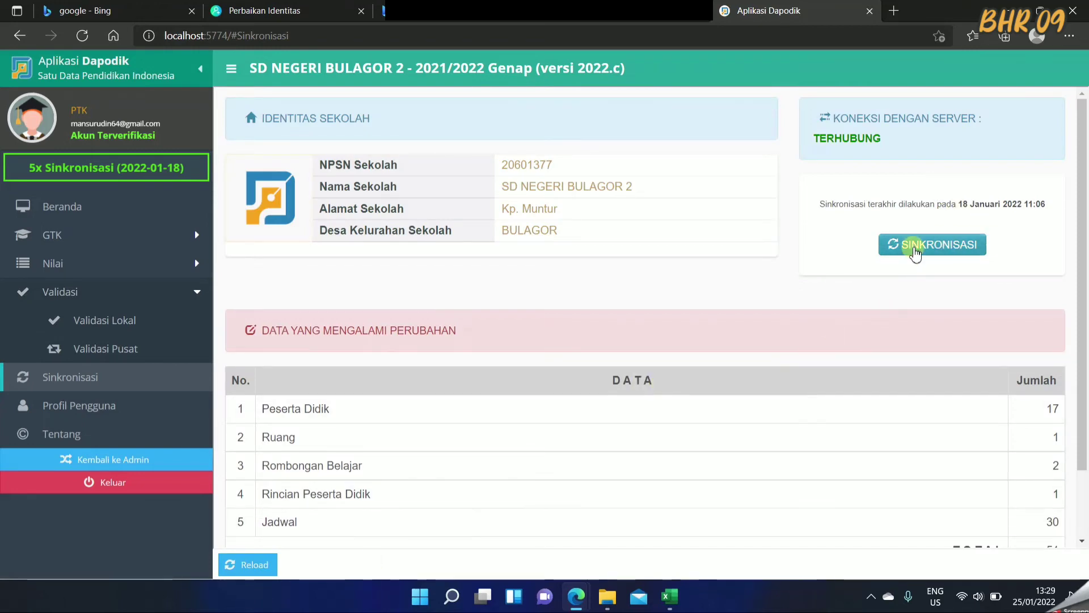
left_click(915, 248)
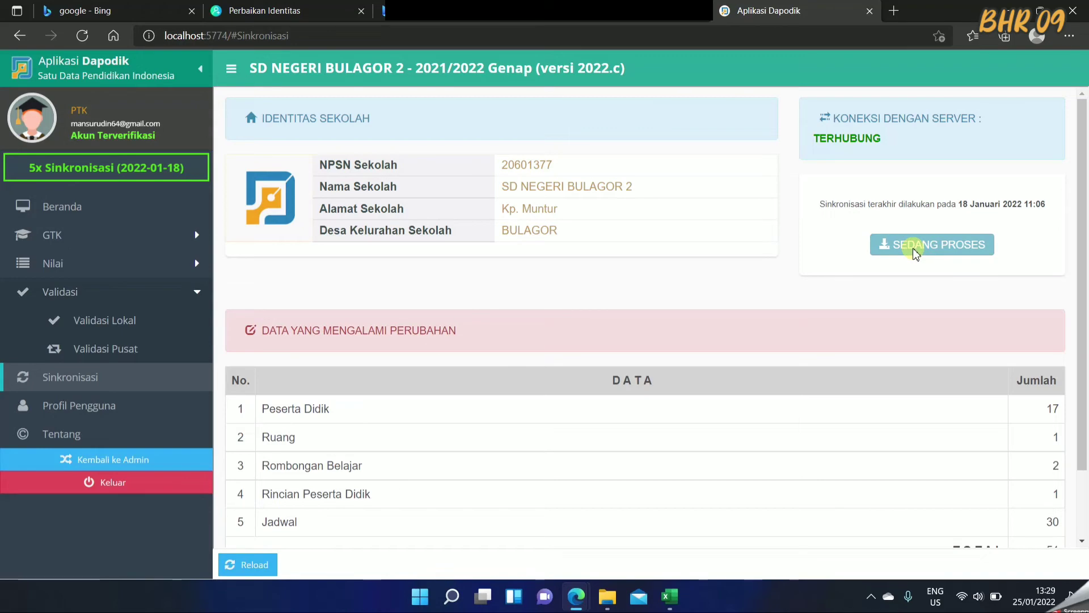
left_click(327, 12)
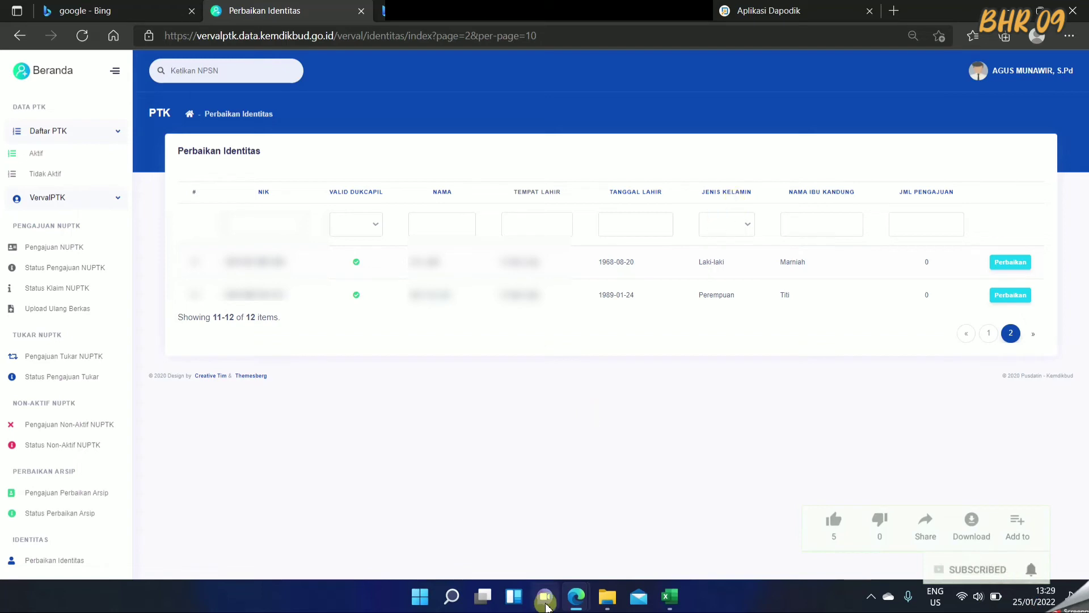
left_click(870, 595)
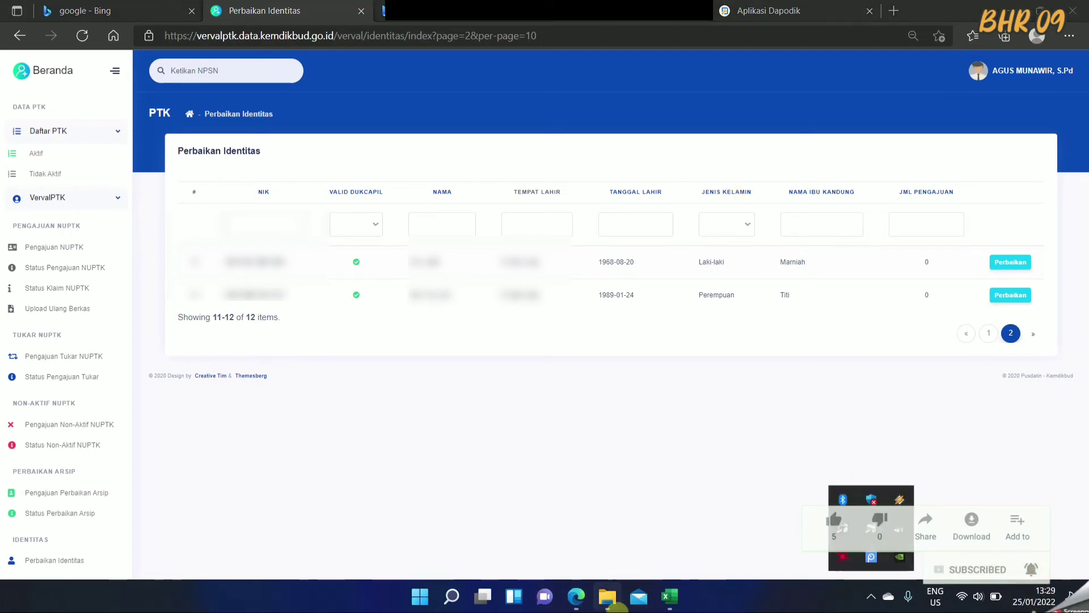
left_click(576, 595)
mouse_move(605, 553)
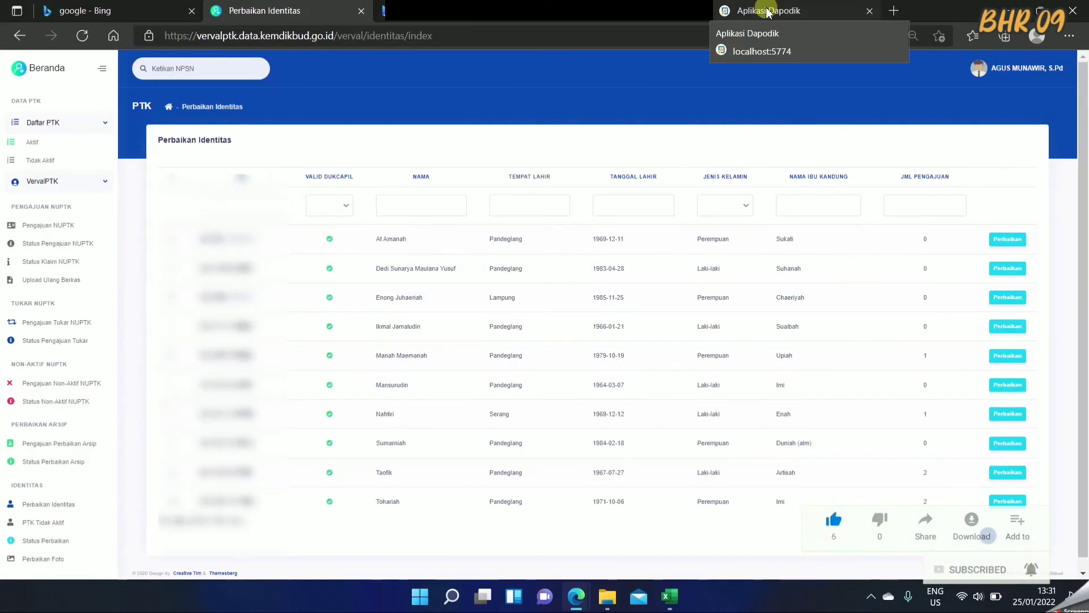
Follow the synchronisation progress in Aplikasi Dapodik and read through its result page once it ends.
left_click(767, 11)
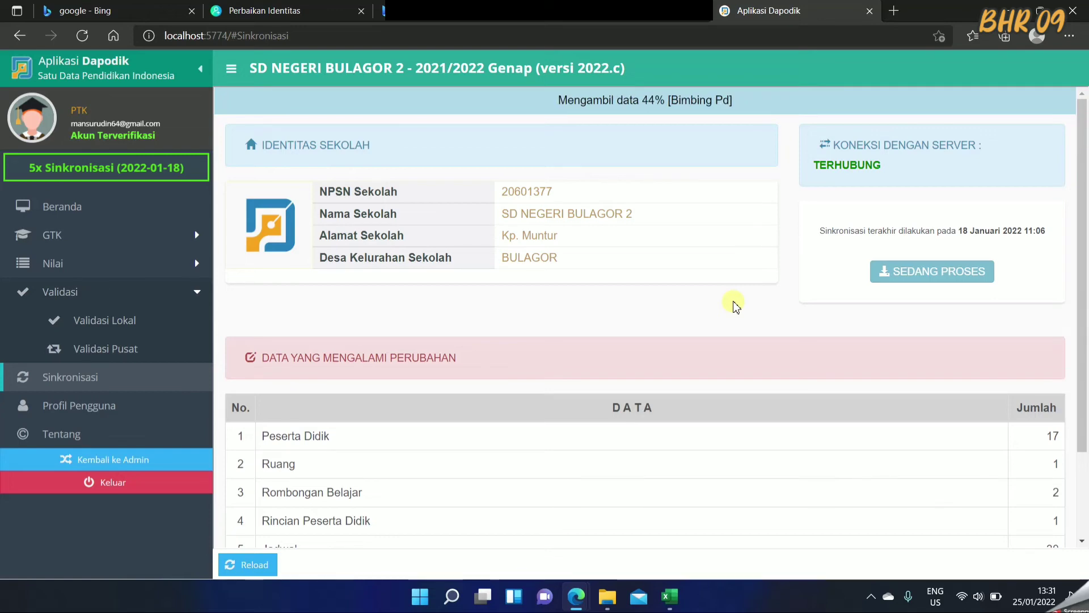
left_click(311, 8)
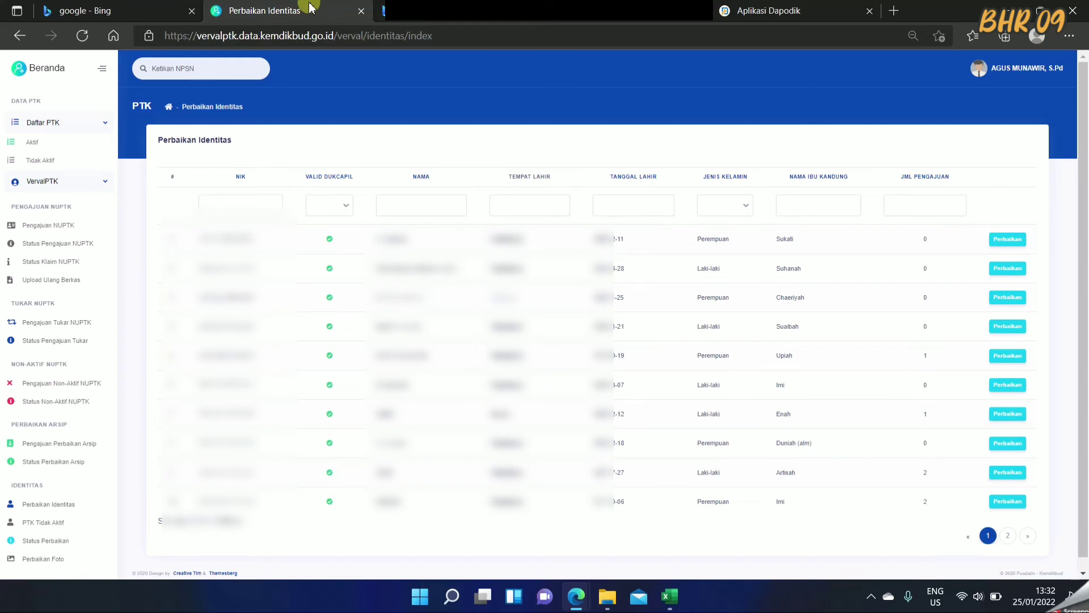
left_click(797, 9)
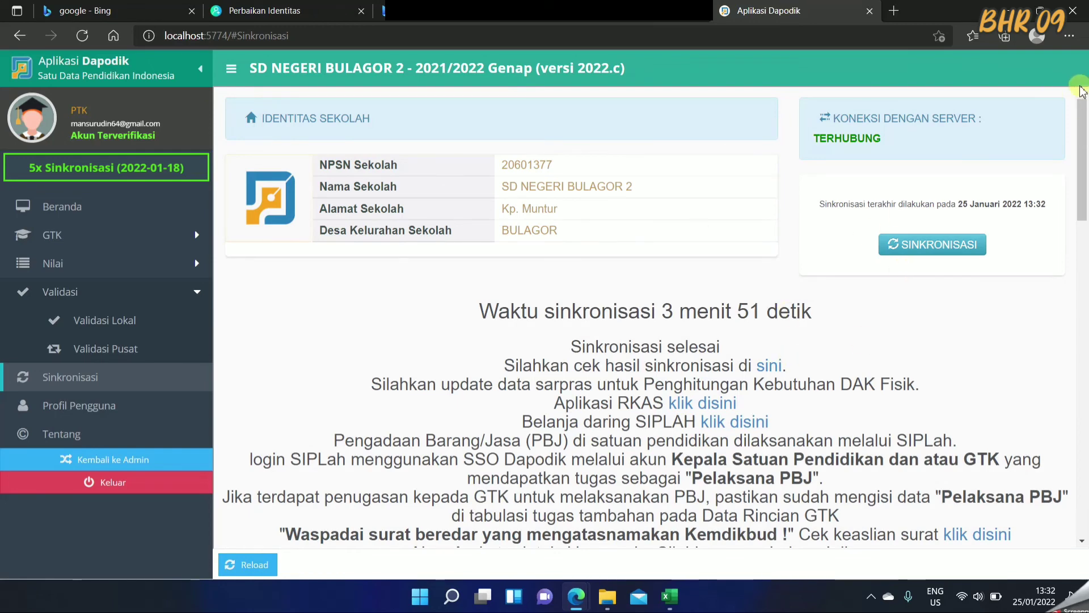
left_click_drag(1083, 108, 1083, 467)
scroll(304, 324, "up", 20)
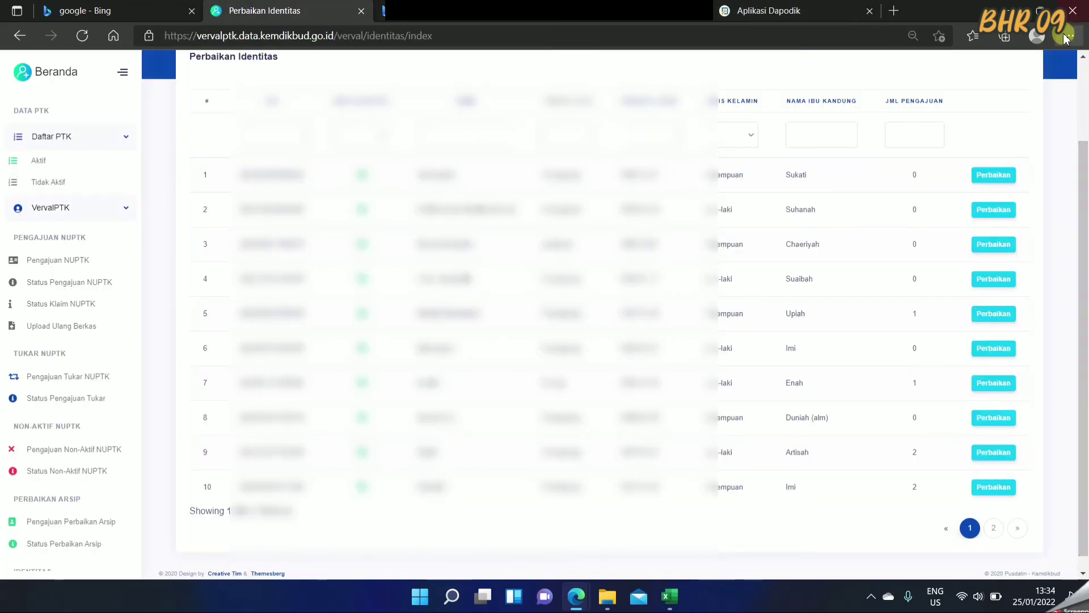
Enlarge the VervalPTK Perbaikan Identitas list to 90% zoom and examine the Valid Dukcapil status of the first page's staff.
left_click(1066, 37)
left_click(1042, 133)
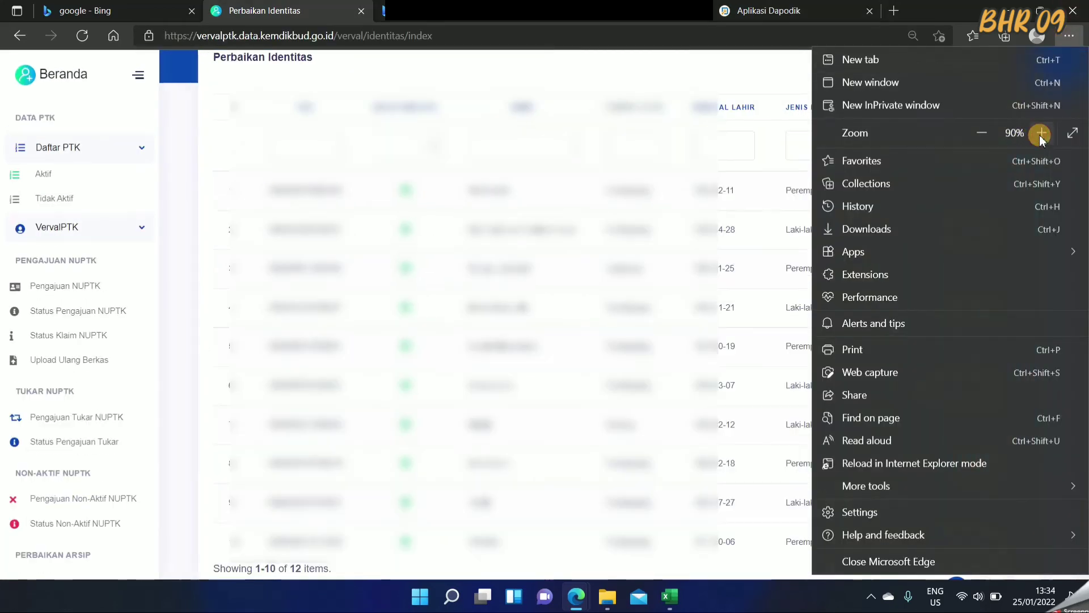
left_click(780, 73)
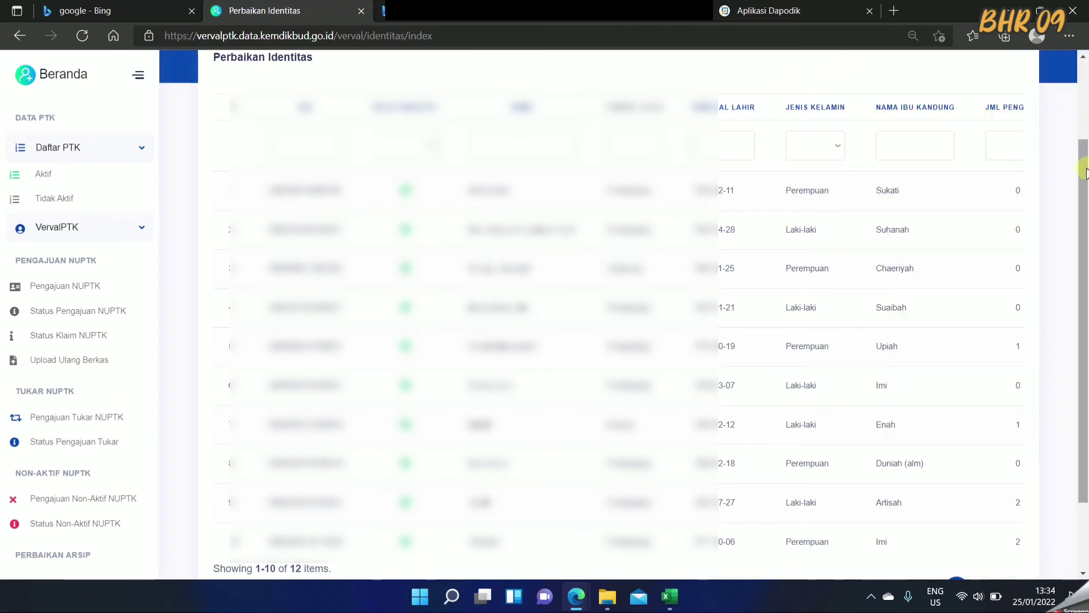
left_click_drag(1084, 173, 1085, 205)
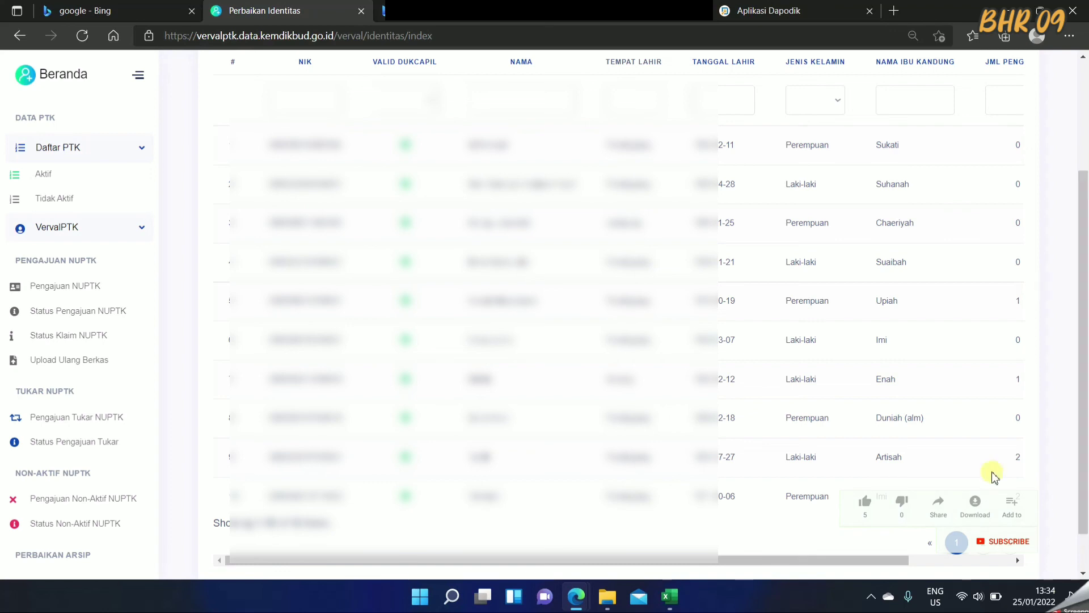
Check the Valid Dukcapil status on page 2 of the list, then return to page 1 and review its rows.
left_click(987, 544)
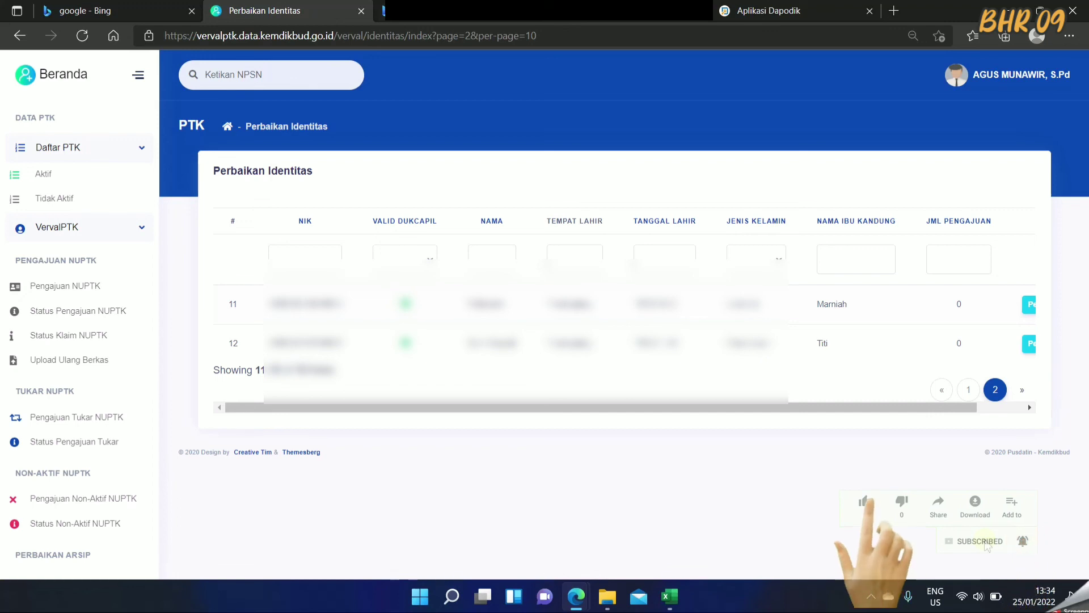
left_click(968, 390)
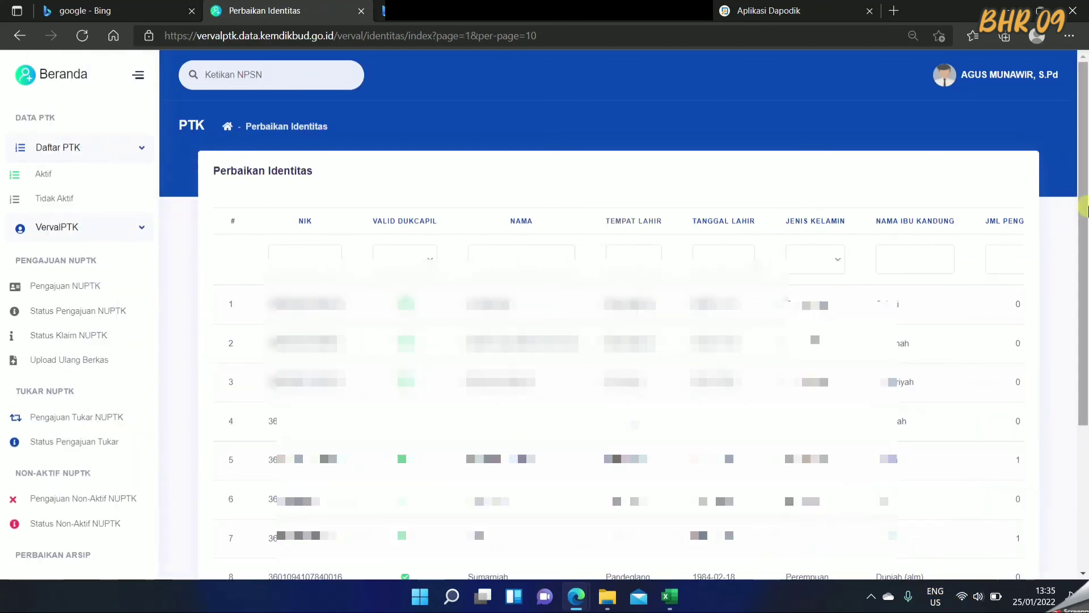
left_click_drag(1082, 209, 1081, 295)
left_click_drag(1081, 295, 1081, 352)
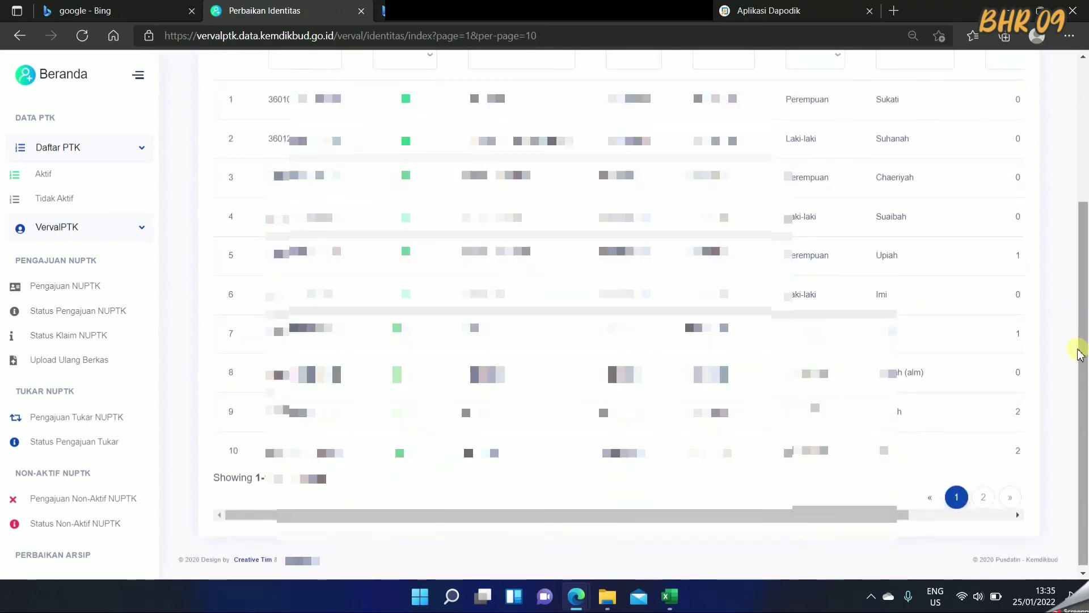
Set the page zoom of the Perbaikan Identitas list to 100%.
left_click(1069, 36)
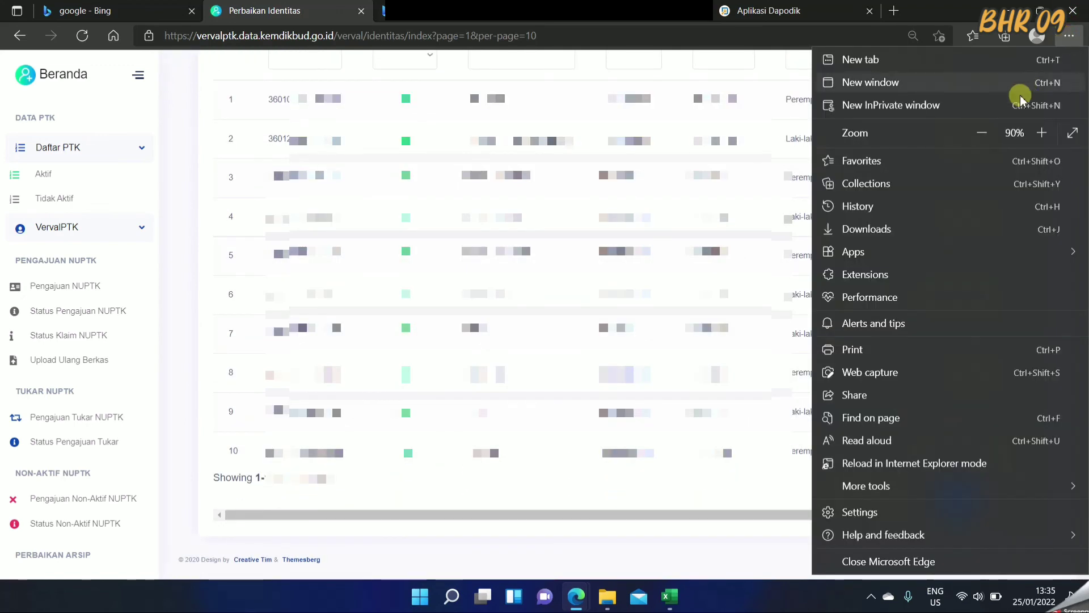
left_click(1041, 132)
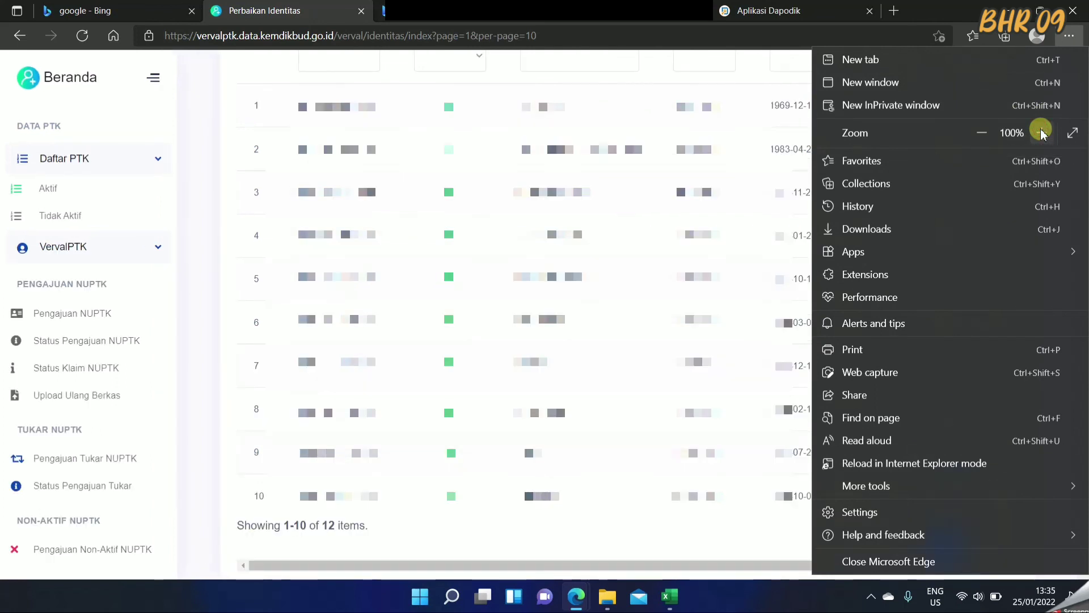
left_click(746, 57)
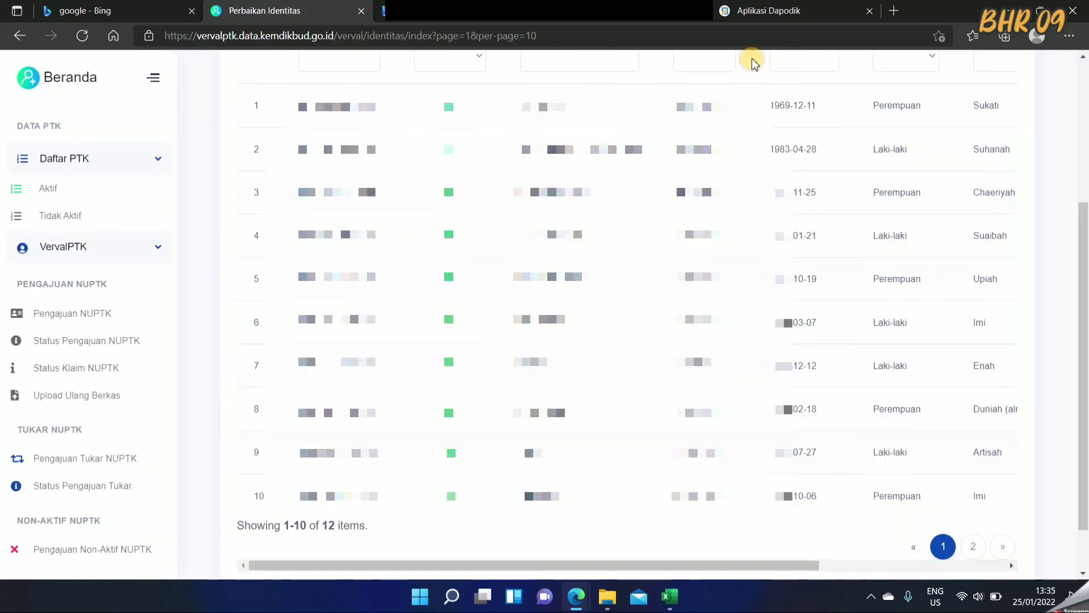